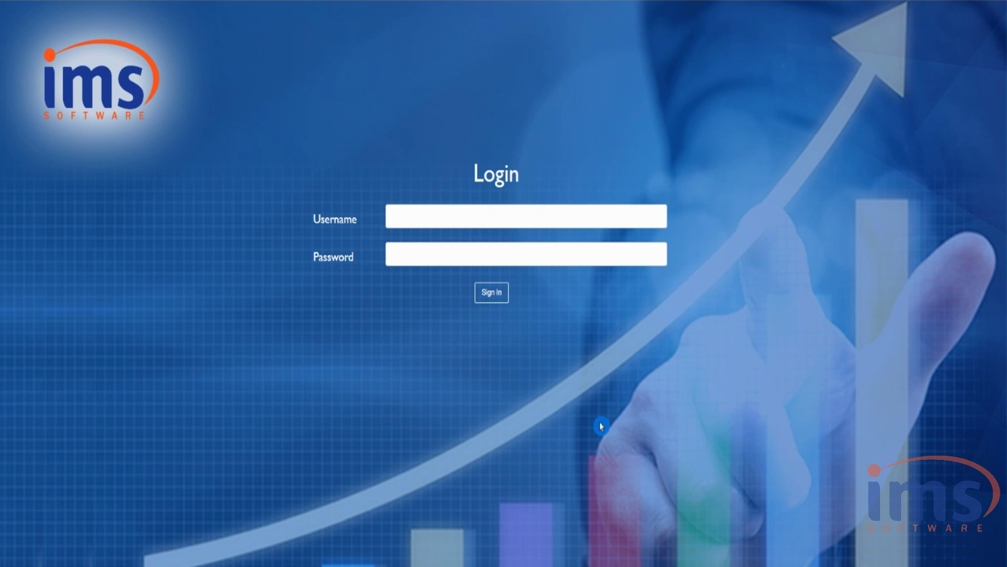
- Sign in to IMS Software with the username and password
{"action": "left_click", "coordinate": [455, 214]}
{"action": "type", "text": "admin"}
{"action": "key", "text": "Tab"}
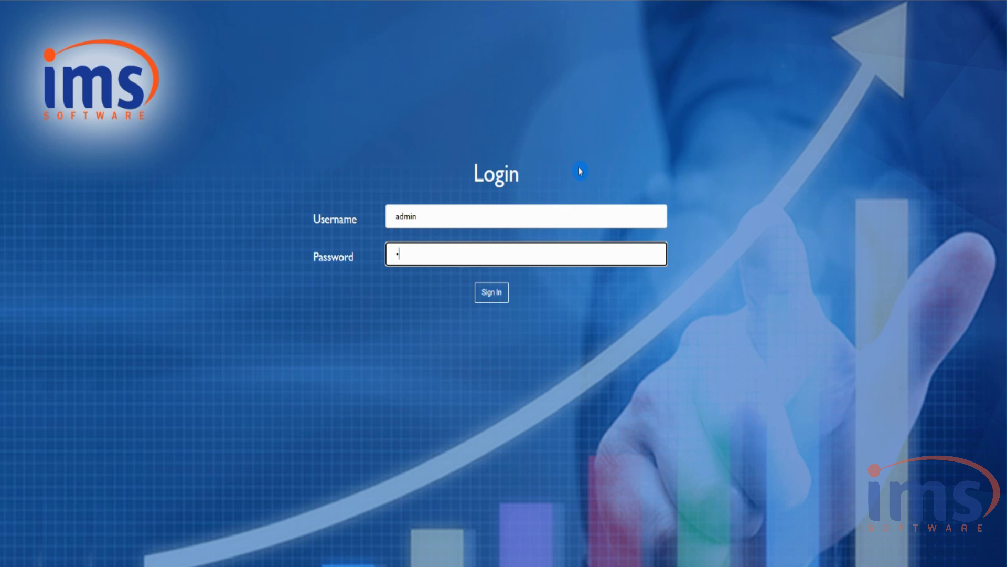
{"action": "key", "text": "Return"}
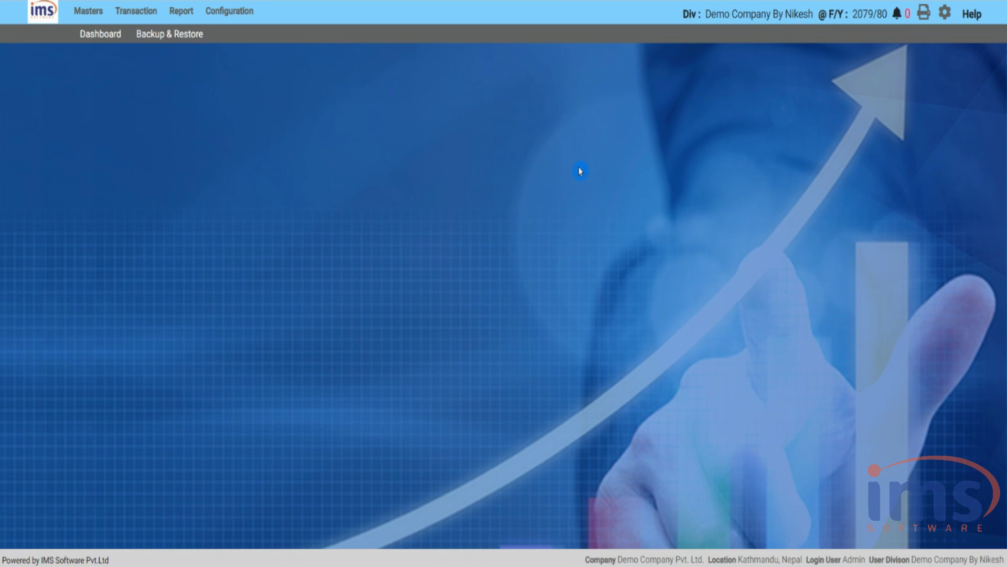
- Open the Product Master from the Masters menu
{"action": "left_click", "coordinate": [89, 11]}
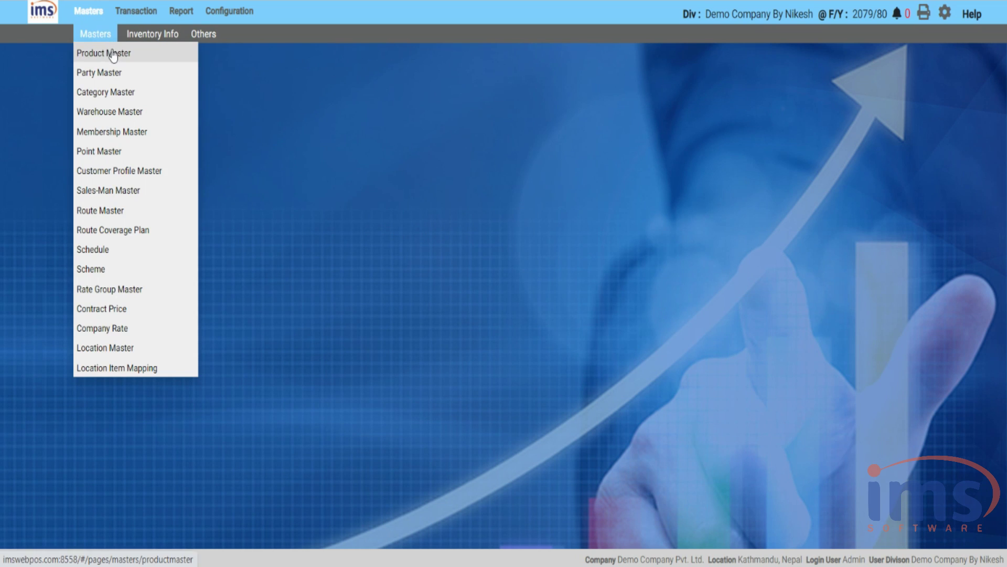
{"action": "left_click", "coordinate": [112, 54]}
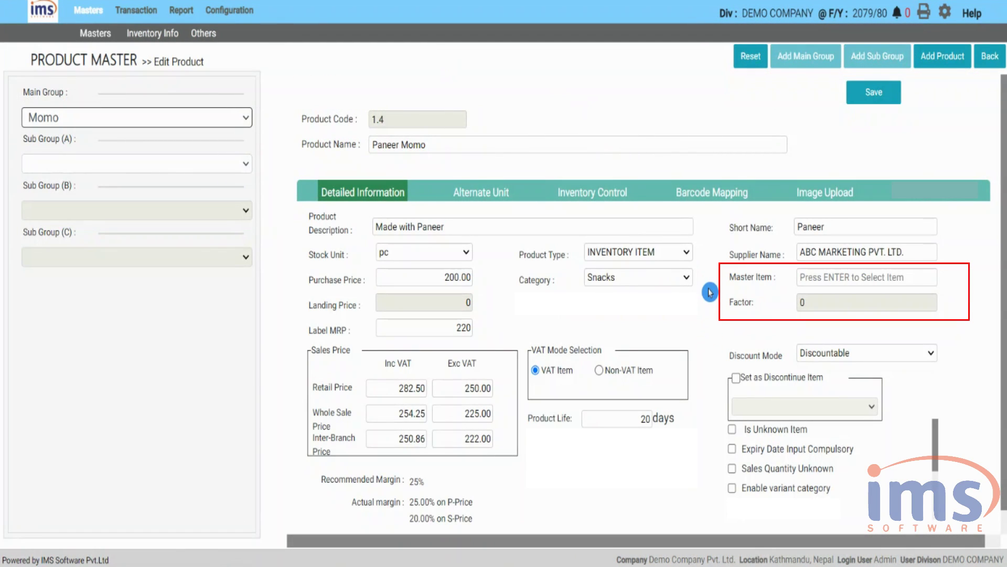
{"action": "left_click", "coordinate": [989, 58]}
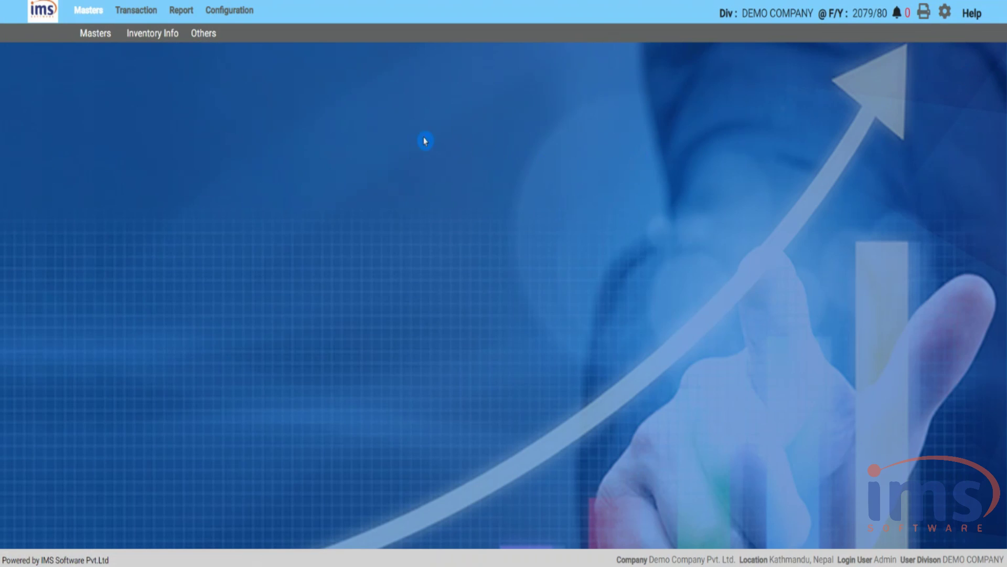
{"action": "left_click", "coordinate": [96, 9]}
{"action": "left_click", "coordinate": [103, 49]}
- Start a new product 'Grains 50 KG', described 'Grains 50 KG in one sack', short name GRN
{"action": "left_click", "coordinate": [22, 133]}
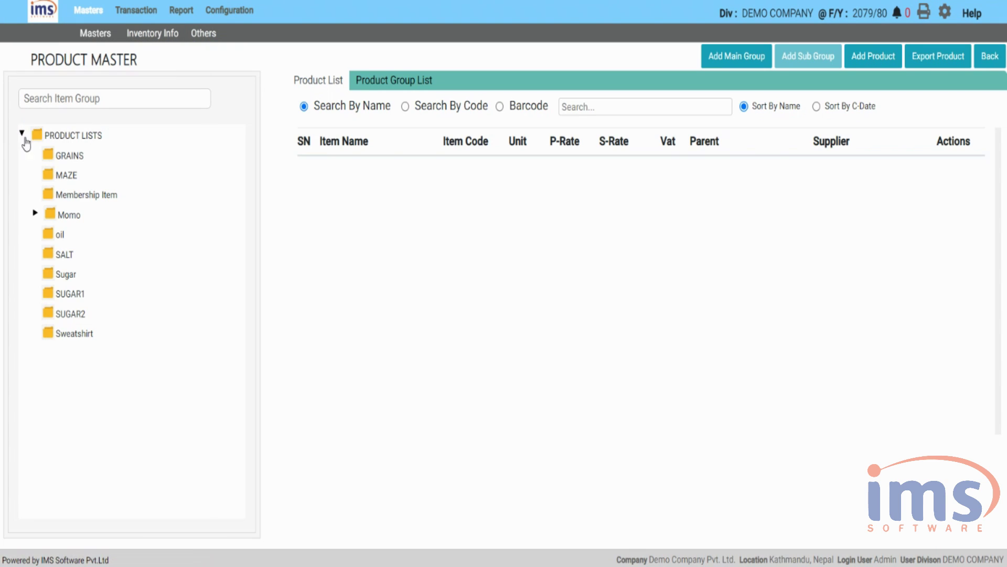
{"action": "left_click", "coordinate": [874, 56]}
{"action": "left_click", "coordinate": [387, 146]}
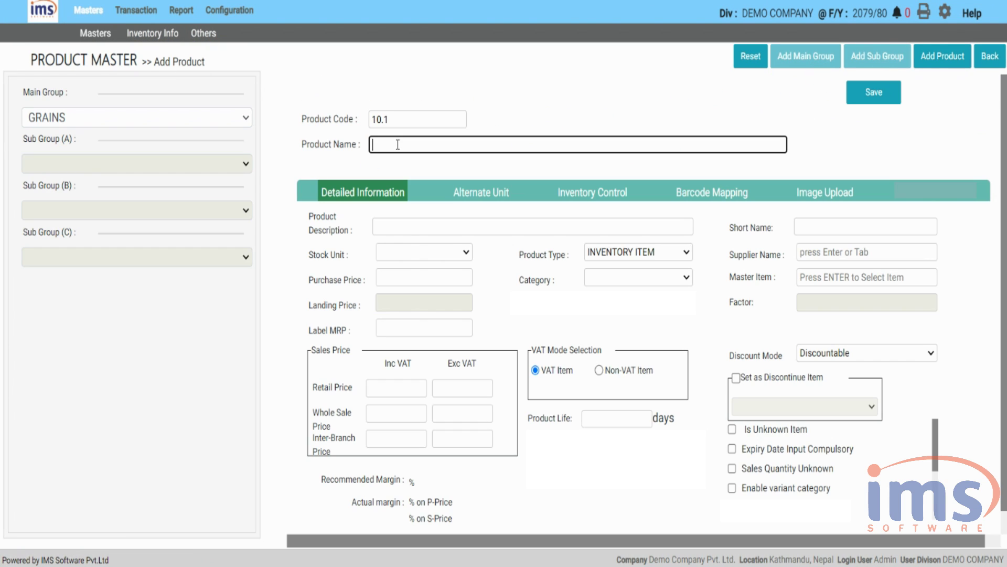
{"action": "type", "text": "Grains 50 KG"}
{"action": "left_click", "coordinate": [406, 227]}
{"action": "type", "text": "Grains 50 KG in one sack"}
{"action": "left_click", "coordinate": [806, 227]}
{"action": "type", "text": "GRN"}
- Set stock unit KG, the supplier, purchase price 5000, category Baking Goods, retail 8000, and save
{"action": "left_click", "coordinate": [466, 251]}
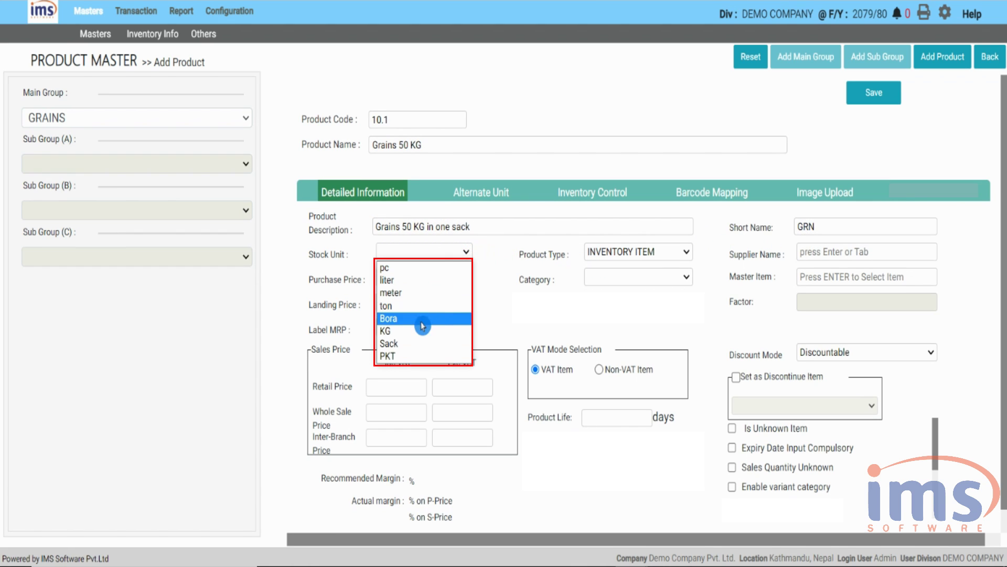
{"action": "left_click", "coordinate": [450, 331]}
{"action": "key", "text": "Tab"}
{"action": "key", "text": "Tab"}
{"action": "left_click", "coordinate": [780, 186]}
{"action": "type", "text": "5000"}
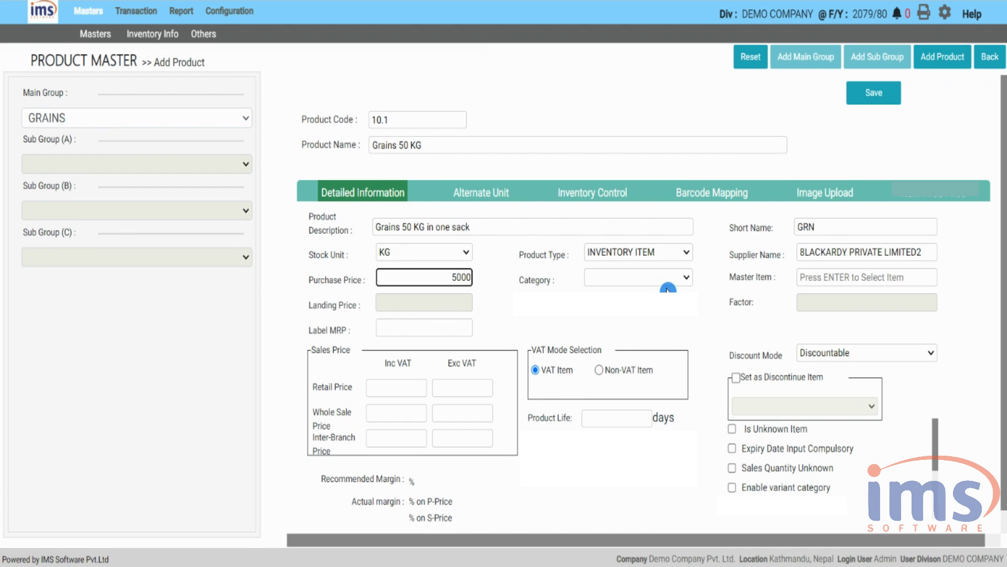
{"action": "left_click", "coordinate": [638, 277]}
{"action": "left_click", "coordinate": [624, 303]}
{"action": "left_click", "coordinate": [462, 388]}
{"action": "type", "text": "8000"}
{"action": "left_click", "coordinate": [467, 413]}
{"action": "key", "text": "Return"}
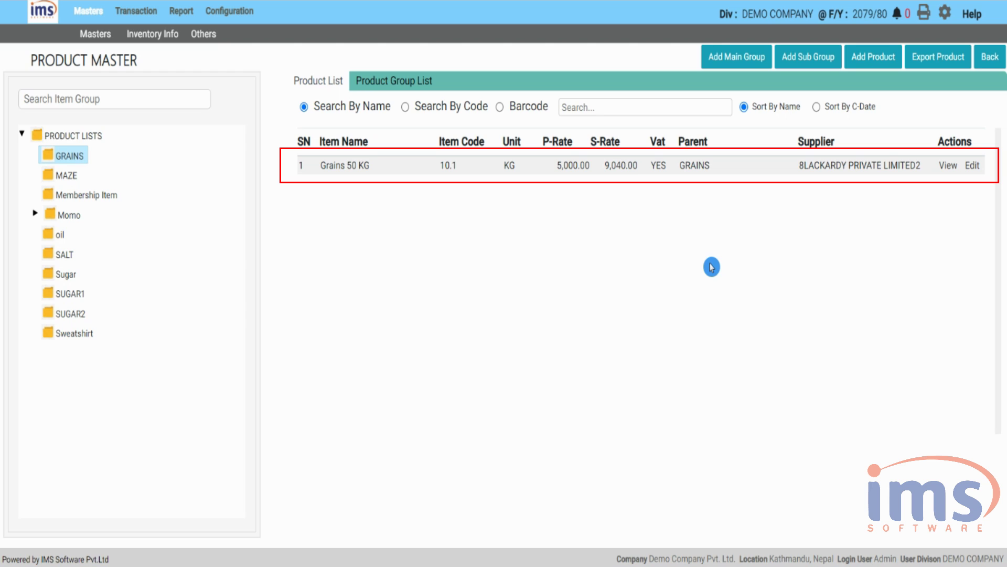
- Start another product 'Grain Half KG', described as Half KG Grains, with short name HGRN
{"action": "left_click", "coordinate": [871, 59]}
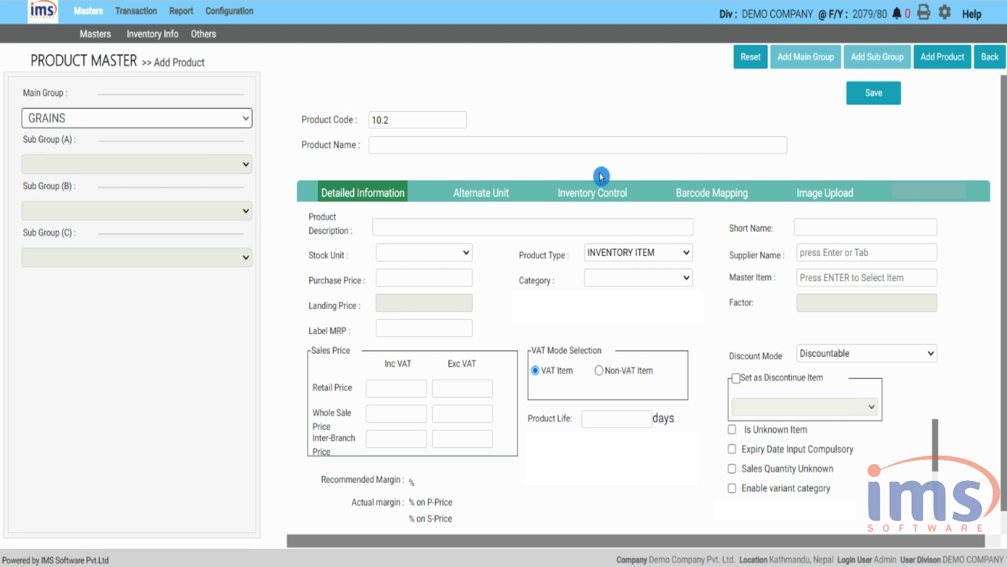
{"action": "left_click", "coordinate": [406, 145]}
{"action": "type", "text": "Grain Half KG"}
{"action": "left_click", "coordinate": [420, 228]}
{"action": "type", "text": "H"}
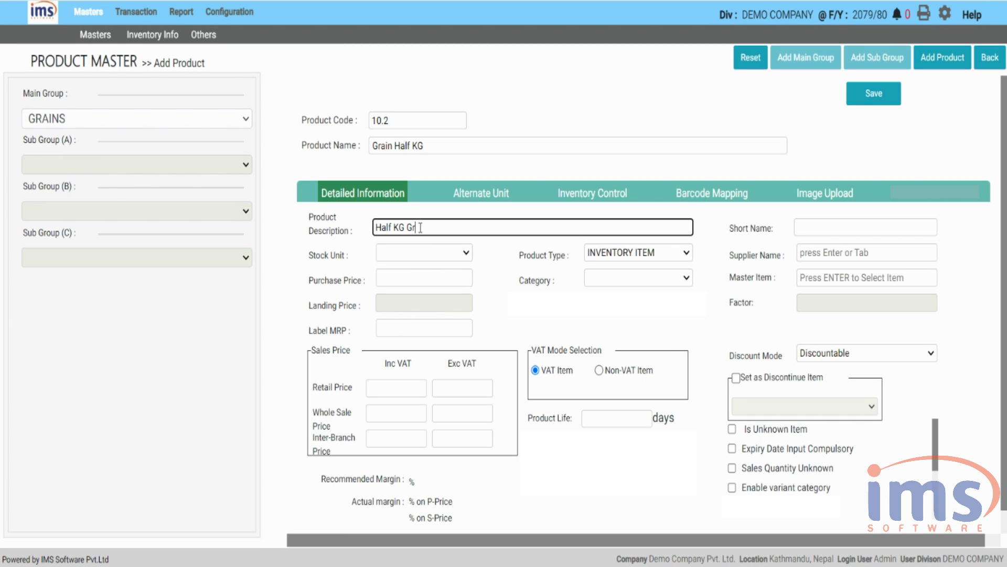
{"action": "left_click", "coordinate": [834, 229]}
{"action": "type", "text": "HGRN"}
- Set stock unit PKT, type INVENTORY ITEM, the supplier, and category Baking Goods
{"action": "left_click", "coordinate": [433, 249]}
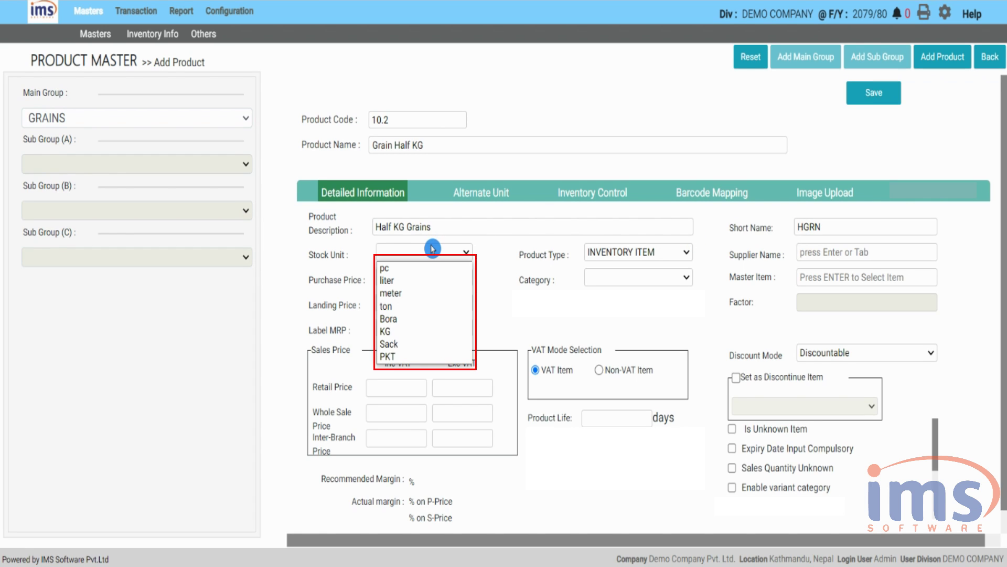
{"action": "left_click", "coordinate": [464, 359]}
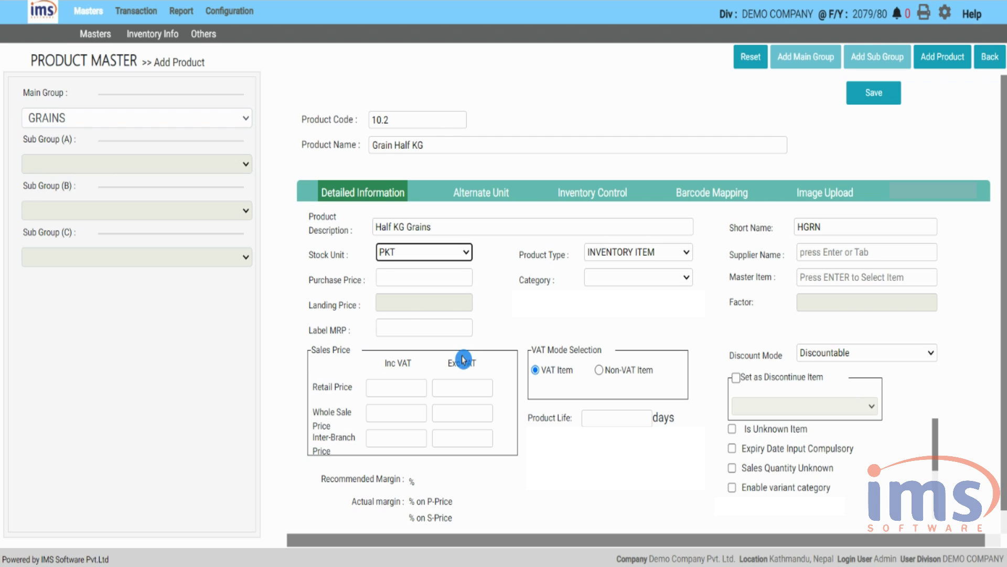
{"action": "left_click", "coordinate": [682, 253]}
{"action": "left_click", "coordinate": [681, 268]}
{"action": "left_click", "coordinate": [808, 253]}
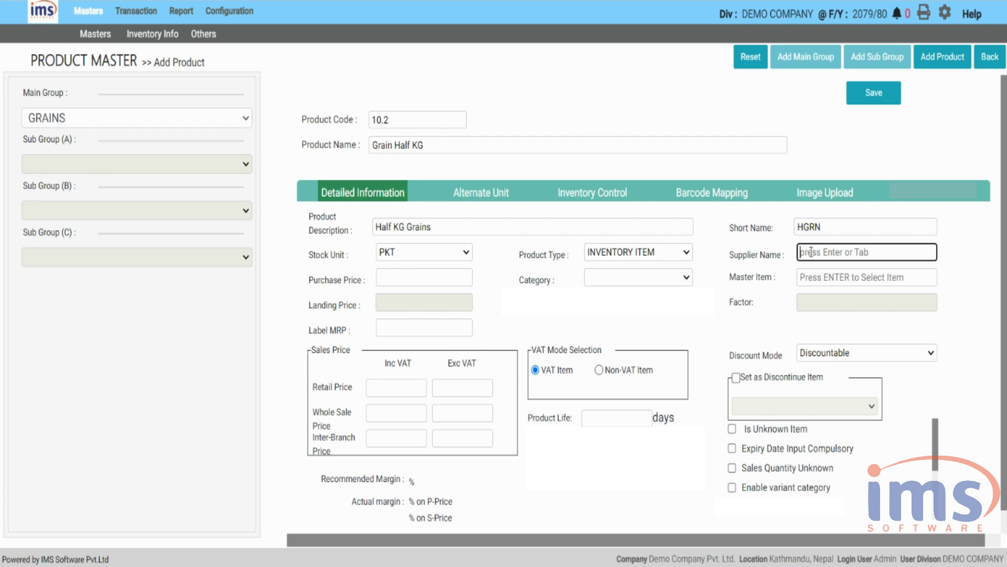
{"action": "key", "text": "Return"}
{"action": "left_click", "coordinate": [776, 186]}
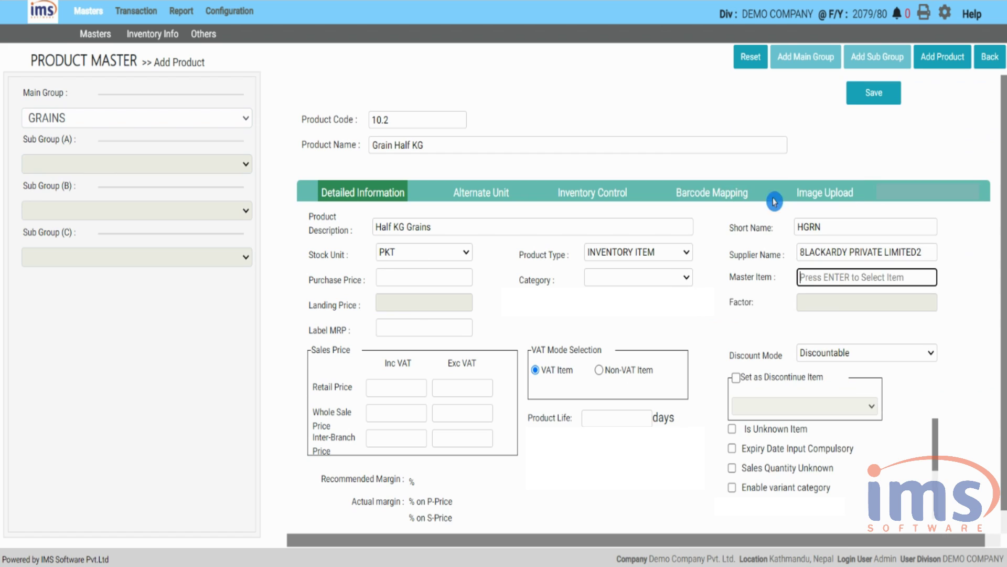
{"action": "left_click", "coordinate": [450, 276]}
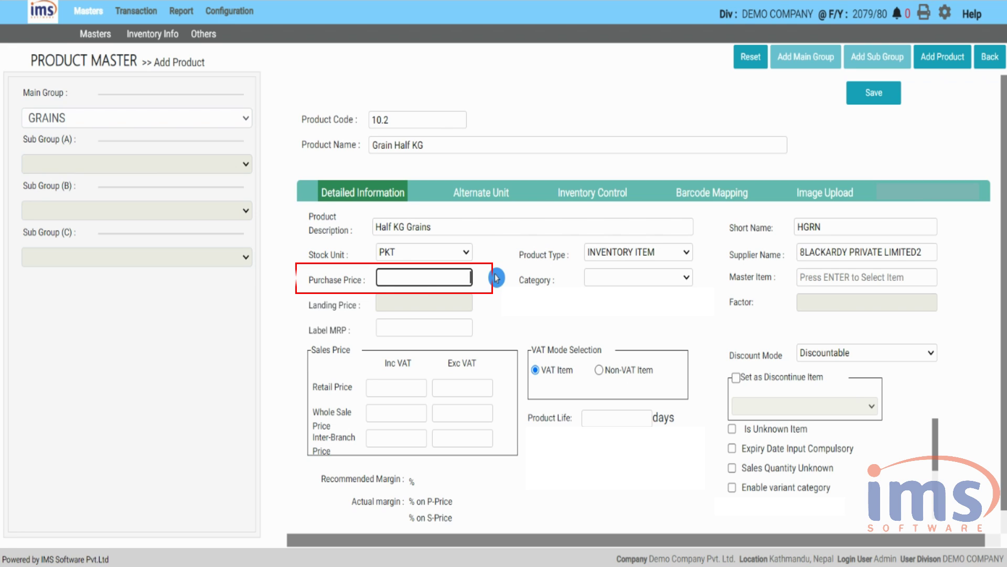
{"action": "double_click", "coordinate": [675, 276]}
{"action": "left_click", "coordinate": [680, 281]}
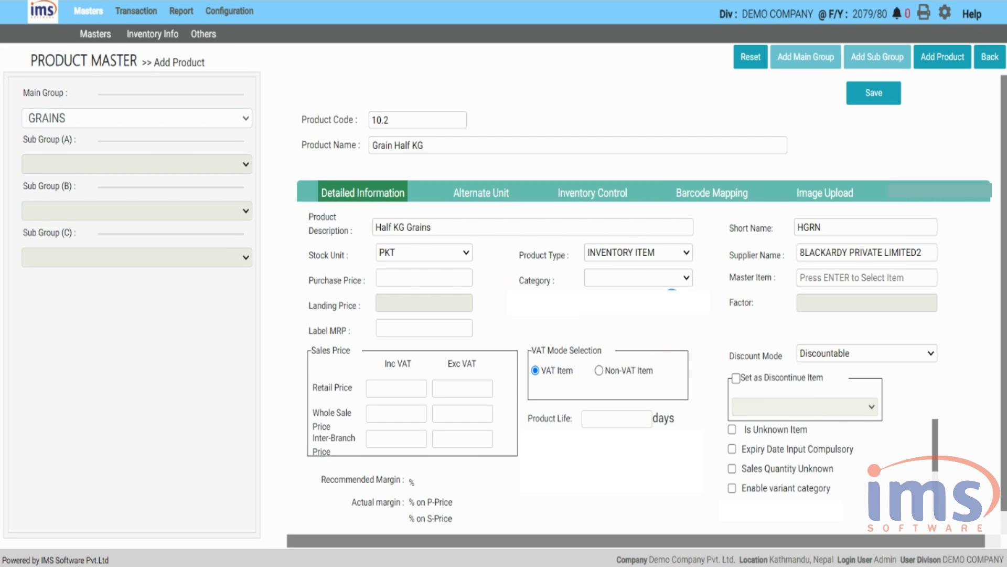
{"action": "left_click", "coordinate": [671, 297]}
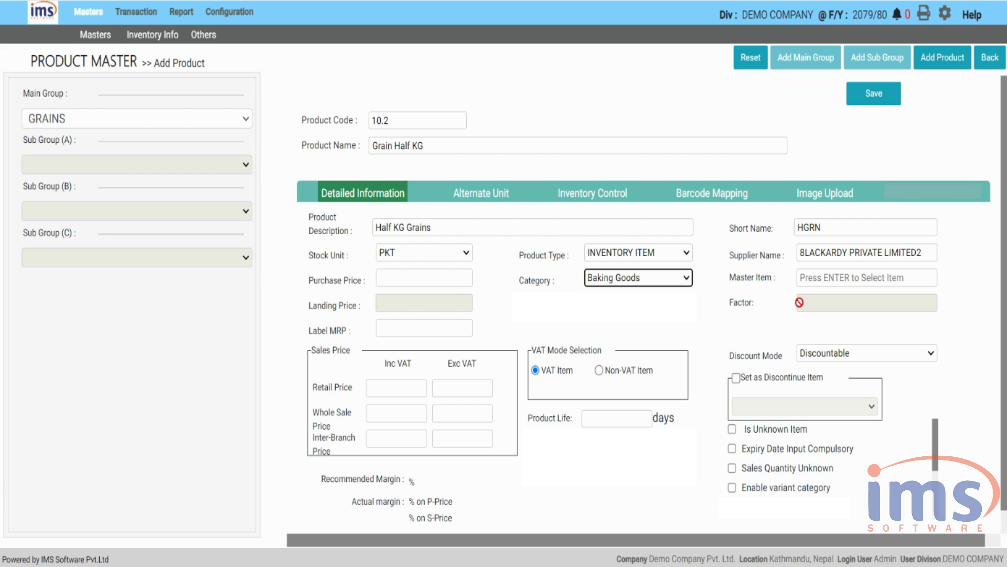
{"action": "left_click", "coordinate": [834, 301]}
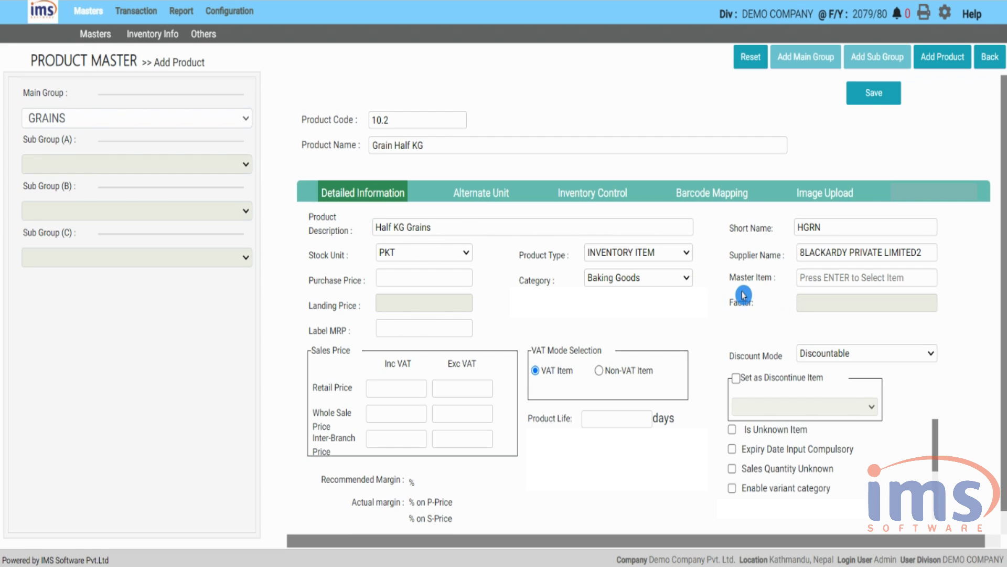
- Give Grain Half KG master item Grains 50 KG, factor 0.5, retail 150 excl. VAT, then save
{"action": "left_click", "coordinate": [827, 276]}
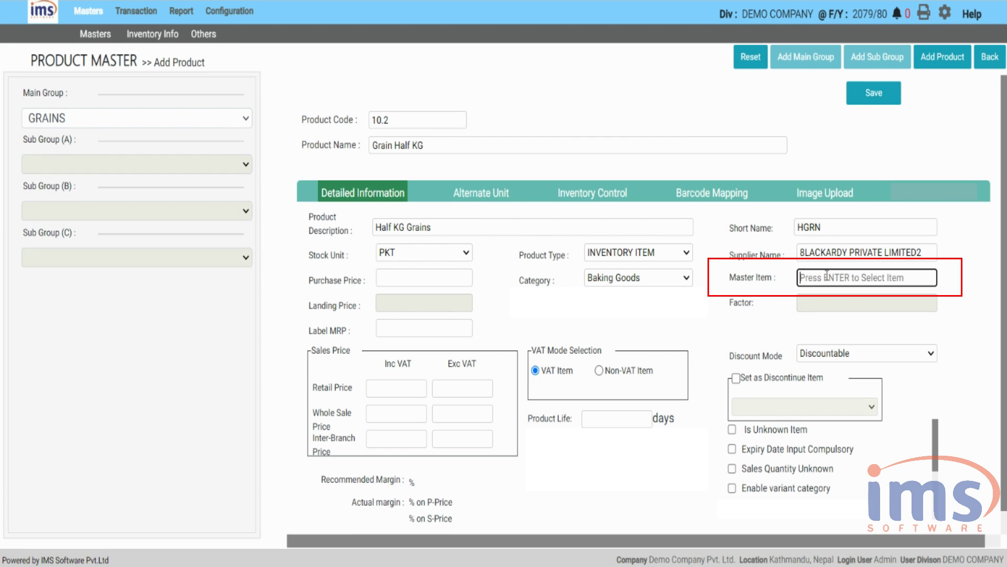
{"action": "left_click", "coordinate": [827, 276]}
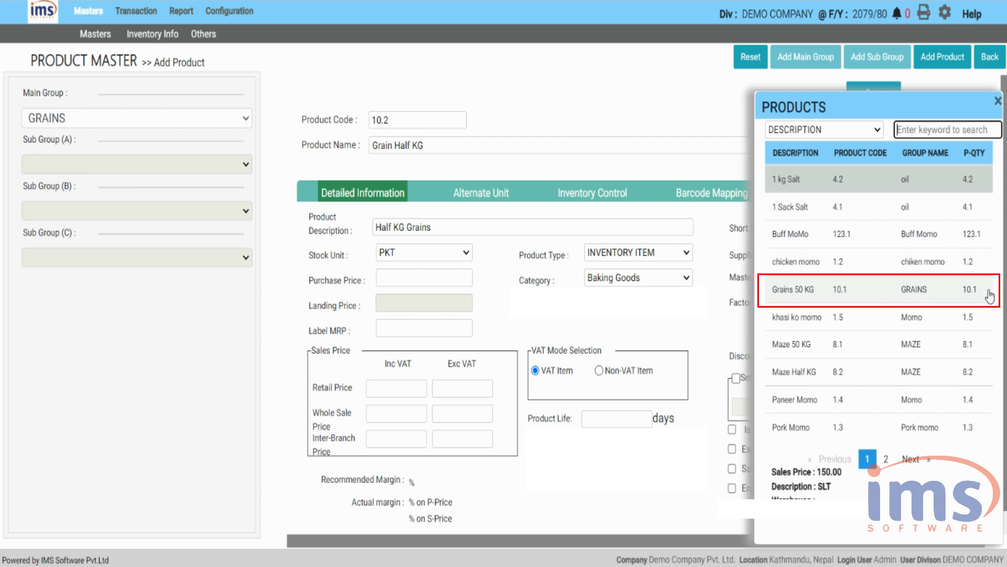
{"action": "left_click", "coordinate": [868, 296]}
{"action": "left_click", "coordinate": [869, 296]}
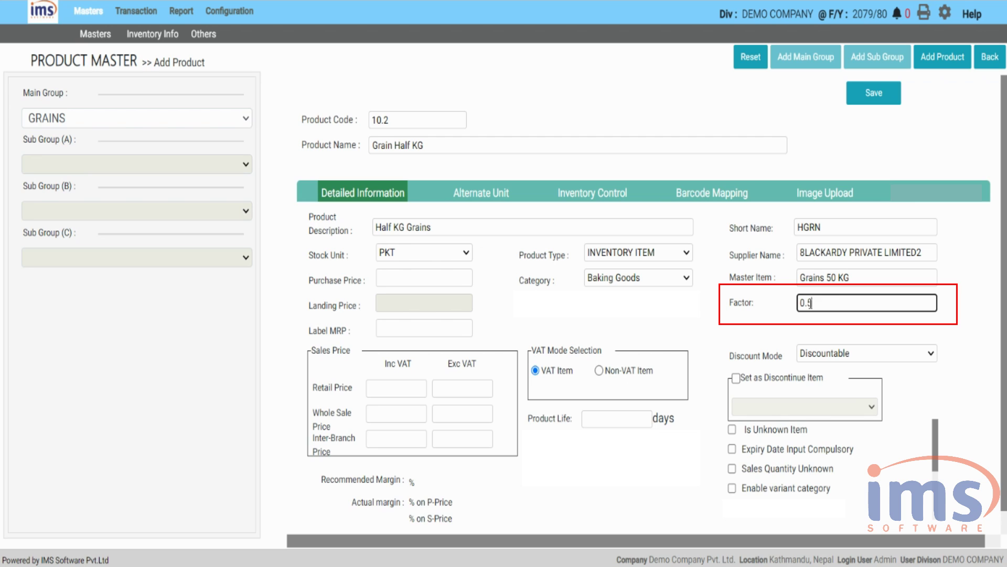
{"action": "left_click", "coordinate": [579, 353]}
{"action": "left_click", "coordinate": [450, 391]}
{"action": "type", "text": "150"}
{"action": "left_click", "coordinate": [505, 323]}
{"action": "left_click", "coordinate": [873, 93]}
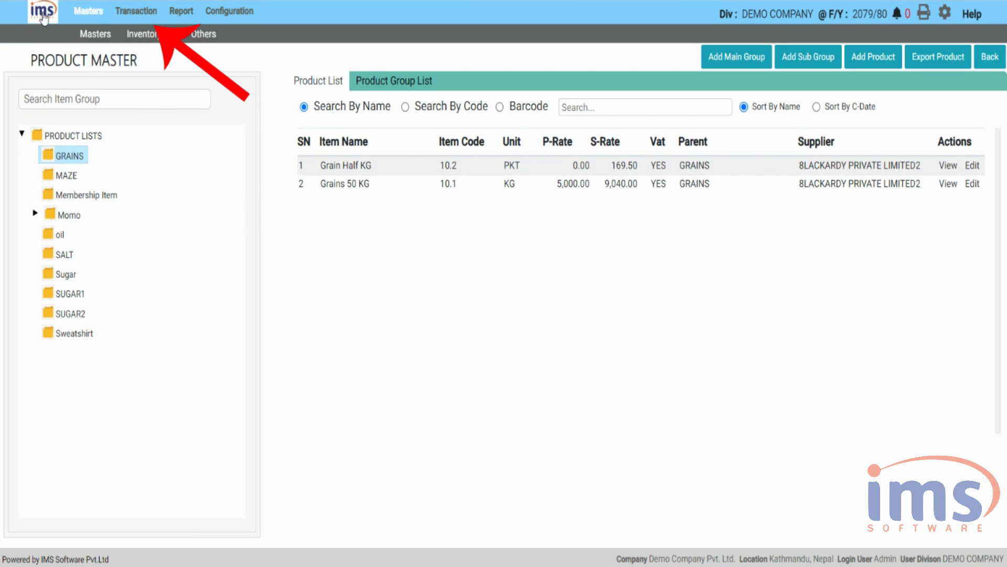
- Start a new Repack Entry from Transaction > Inventory Movement
{"action": "left_click", "coordinate": [127, 11]}
{"action": "left_click", "coordinate": [216, 41]}
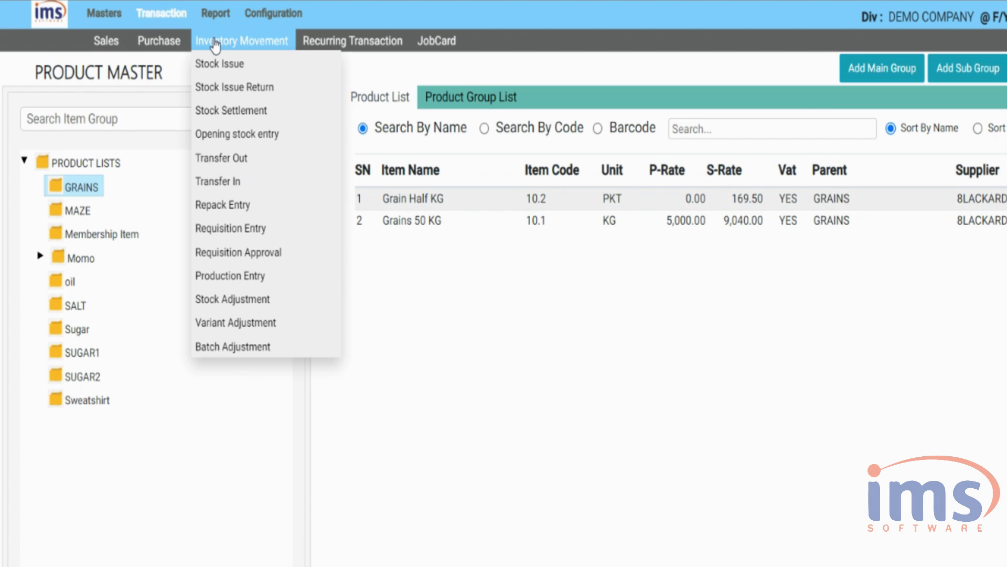
{"action": "left_click", "coordinate": [315, 209]}
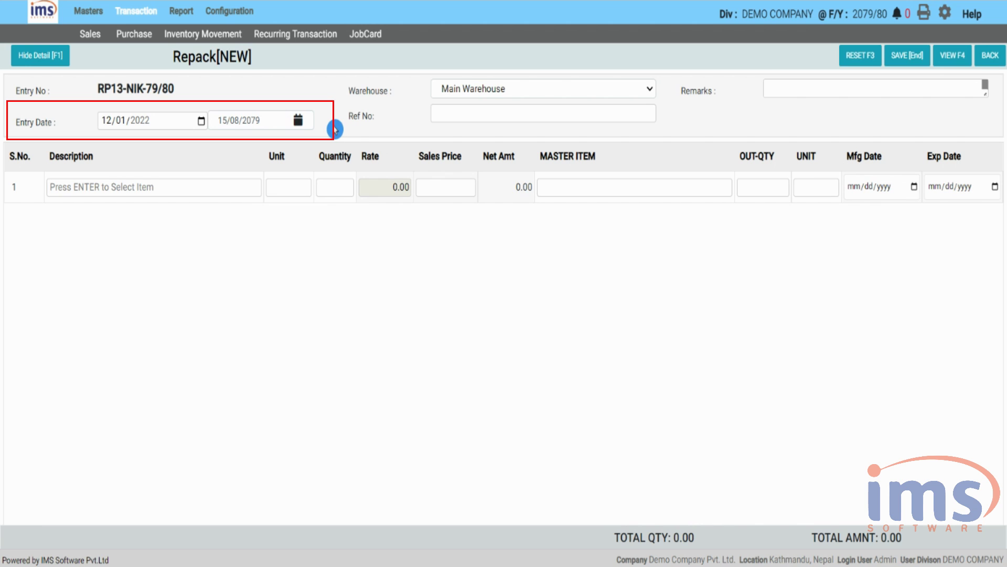
- Keep Main Warehouse as the warehouse and enter reference number PI1451
{"action": "left_click", "coordinate": [655, 91]}
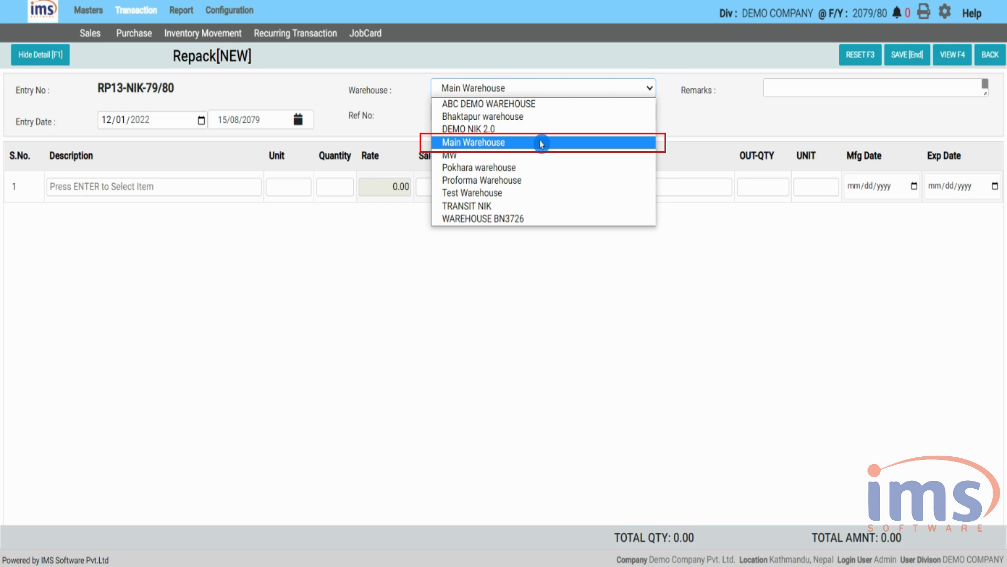
{"action": "left_click", "coordinate": [540, 142]}
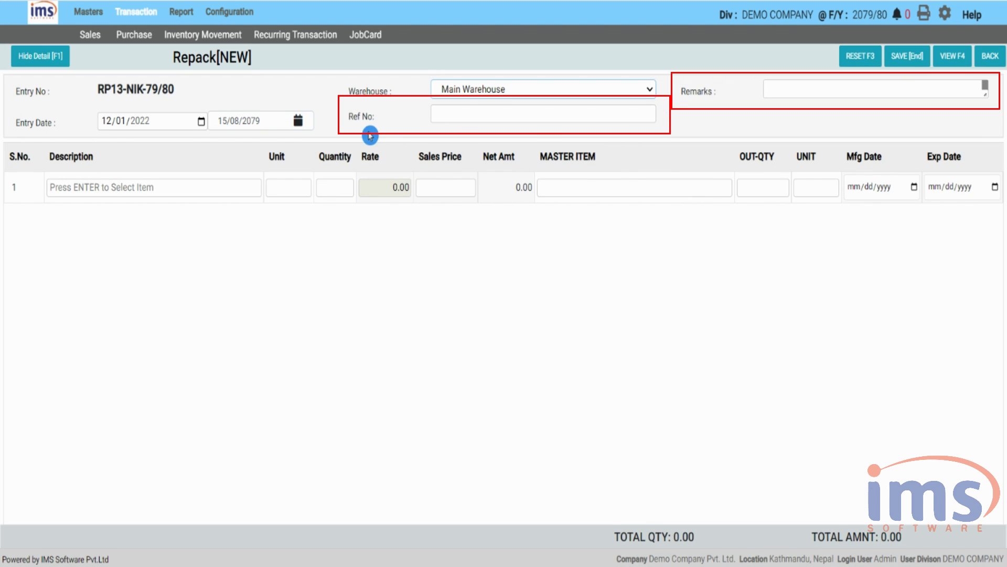
{"action": "left_click", "coordinate": [498, 113]}
{"action": "type", "text": "PI1451"}
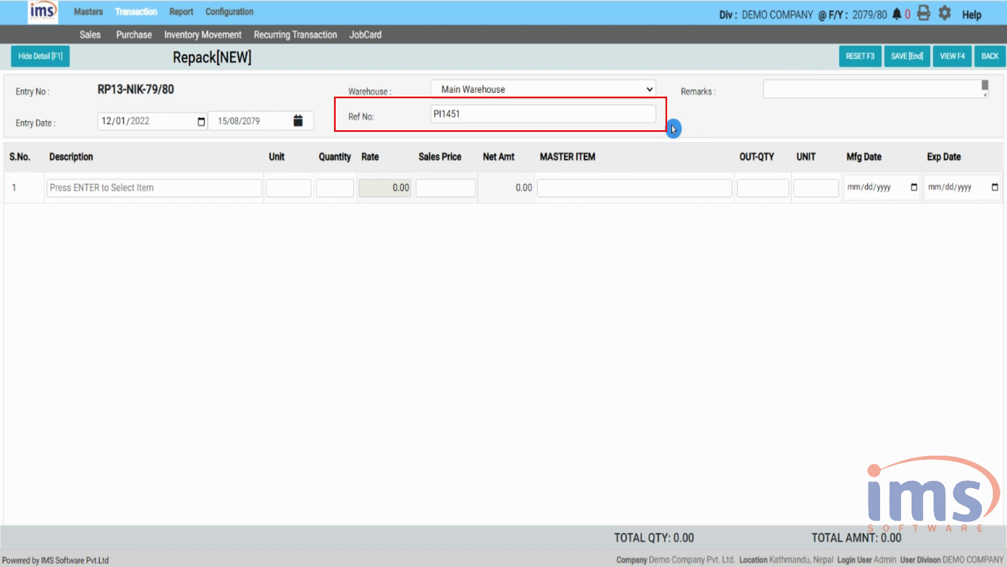
- Add the remark 'Converted From Purchase Invoice' and collapse the header details with F1
{"action": "left_click", "coordinate": [796, 90]}
{"action": "type", "text": "Converted From Purchase Invoice"}
{"action": "left_click", "coordinate": [167, 220]}
{"action": "left_click", "coordinate": [137, 188]}
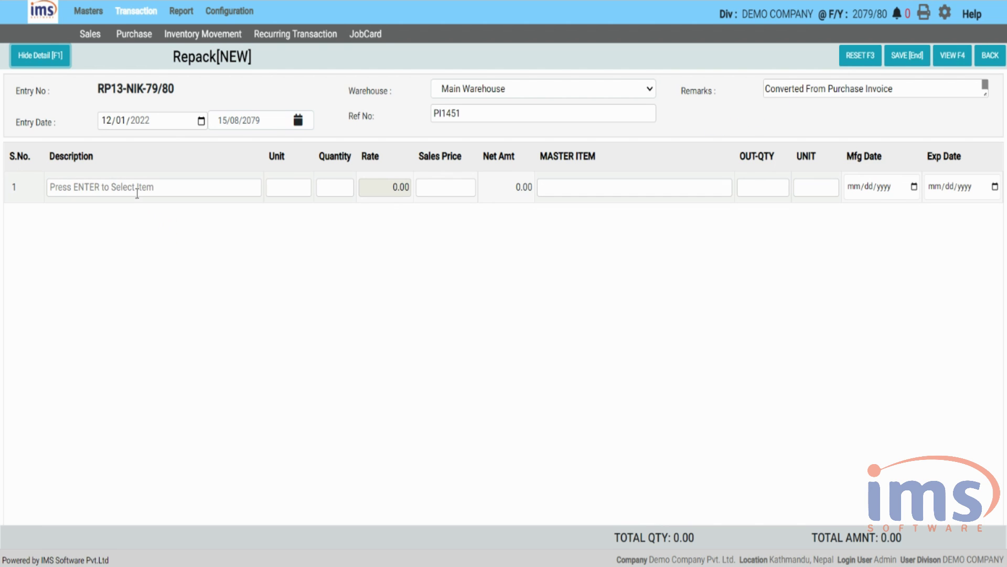
{"action": "key", "text": "F1"}
{"action": "left_click", "coordinate": [119, 118]}
- Pick Grain Half KG for the first repack line, searching products by description
{"action": "key", "text": "Return"}
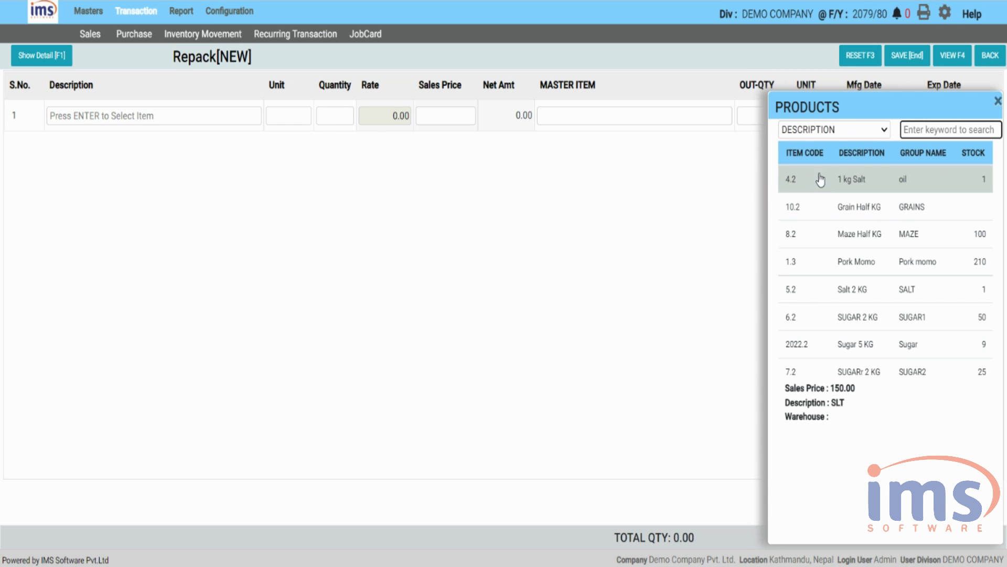
{"action": "left_click", "coordinate": [883, 134]}
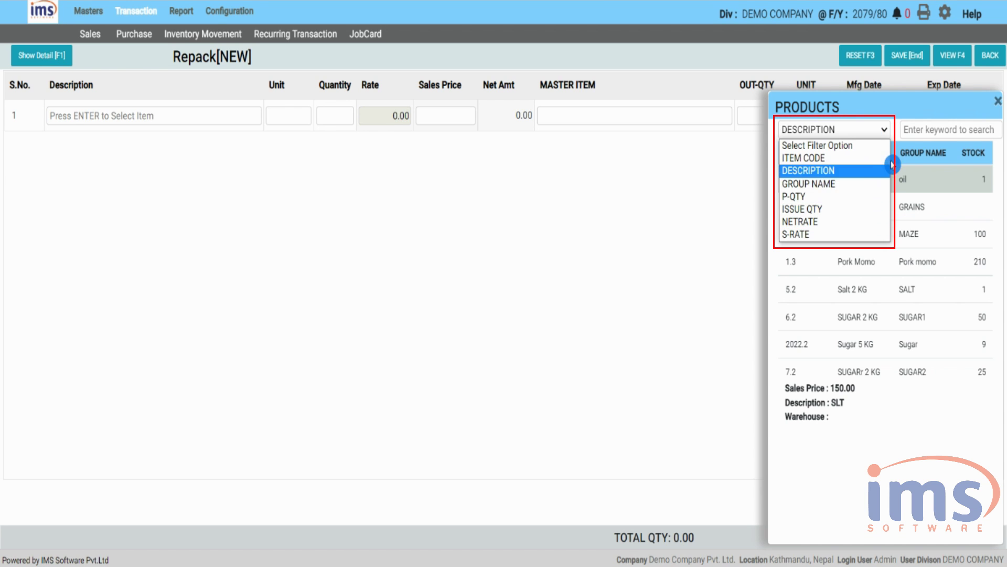
{"action": "left_click", "coordinate": [900, 110]}
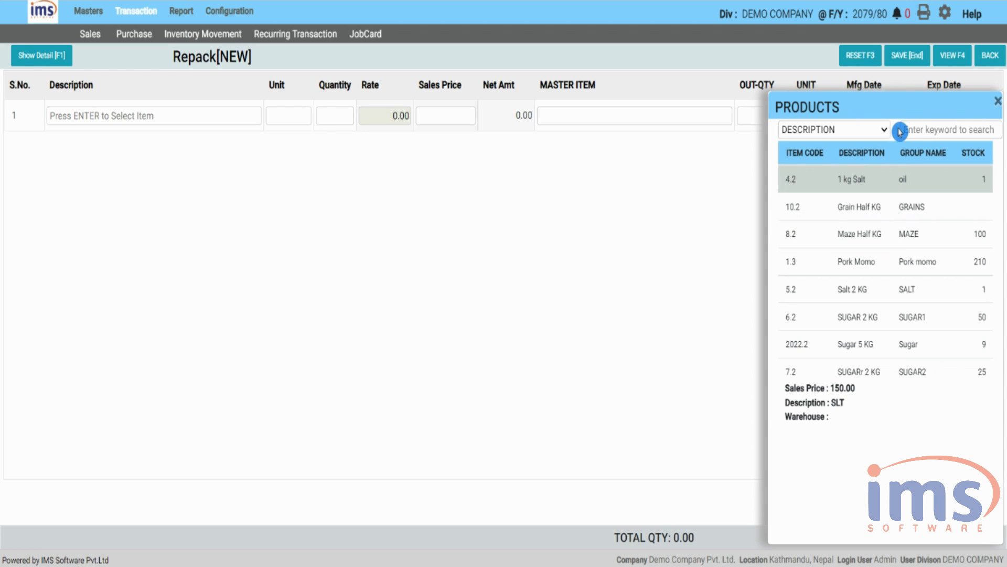
{"action": "left_click", "coordinate": [887, 210]}
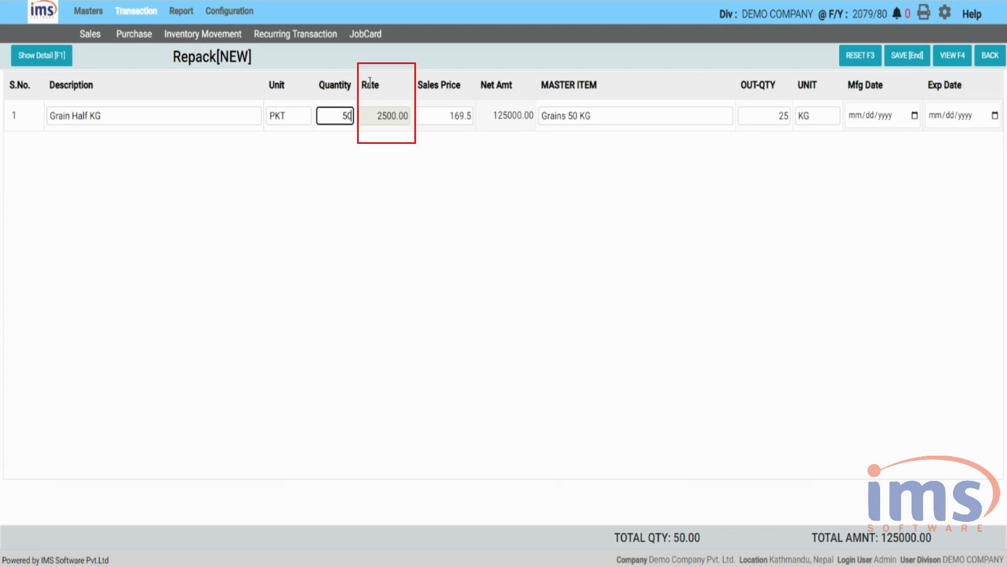
{"action": "left_click", "coordinate": [385, 115]}
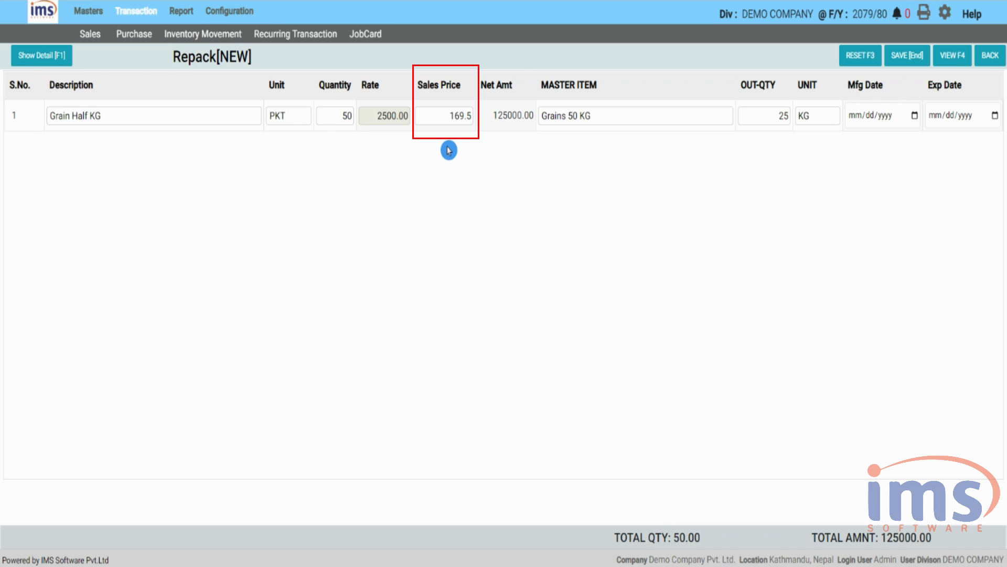
- Change Grain Half KG's sales price to 170, save the repack entry, and dismiss the success message
{"action": "left_click", "coordinate": [444, 115]}
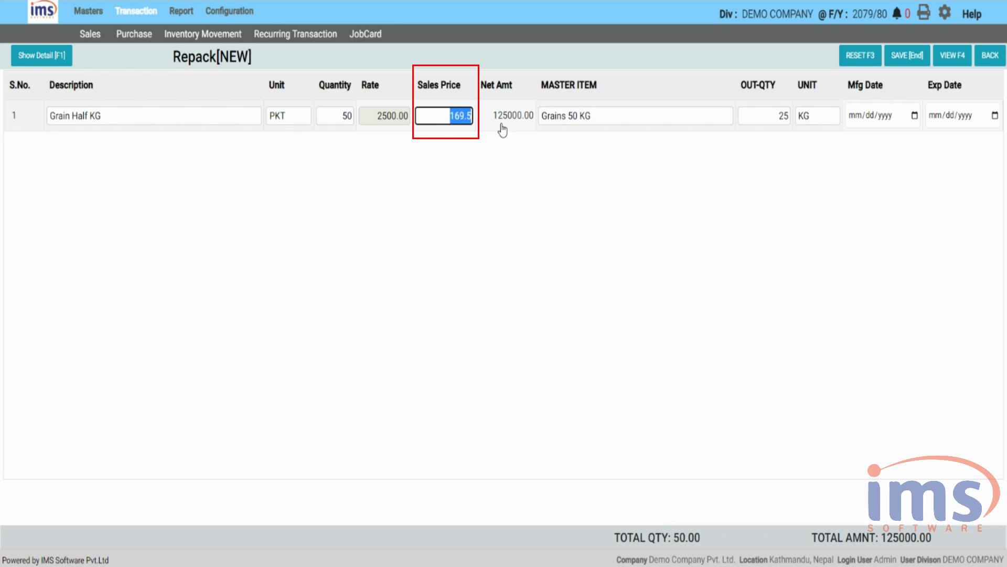
{"action": "type", "text": "170"}
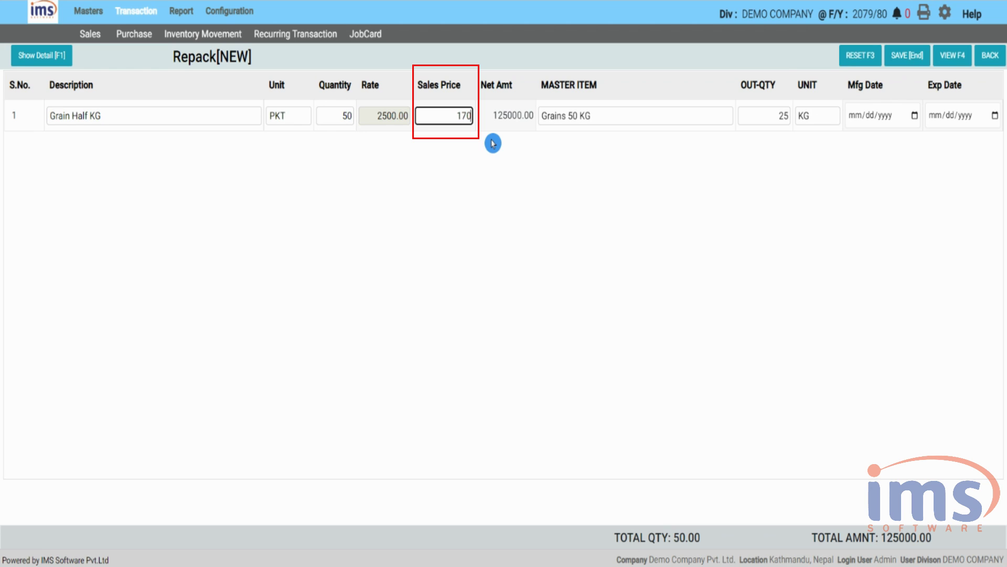
{"action": "left_click", "coordinate": [460, 153]}
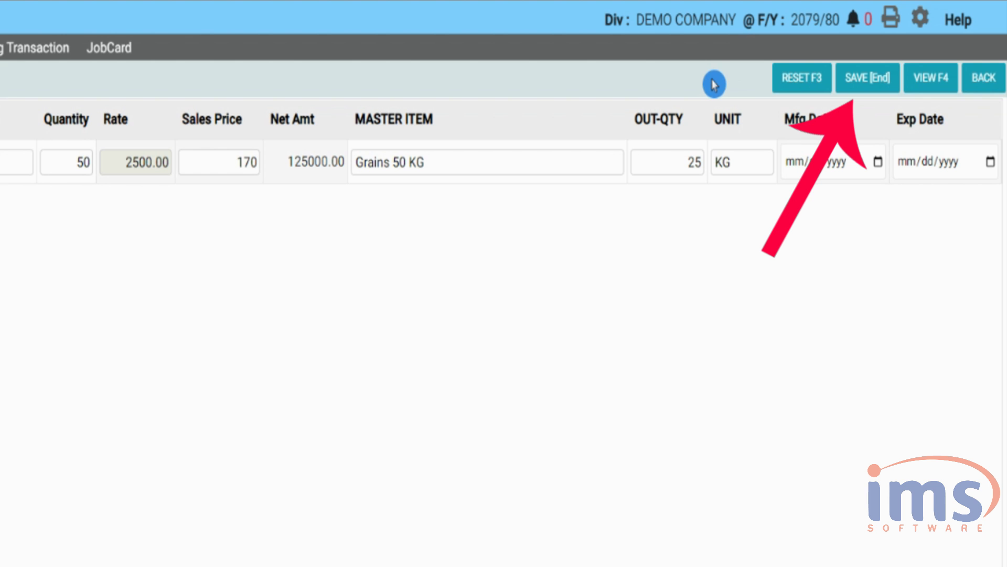
{"action": "left_click", "coordinate": [869, 83]}
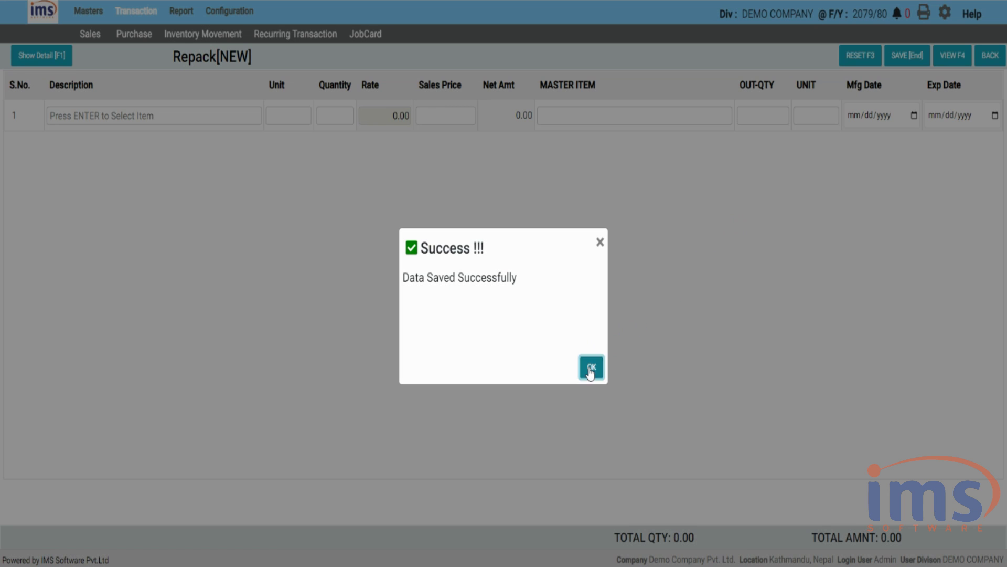
{"action": "left_click", "coordinate": [592, 367]}
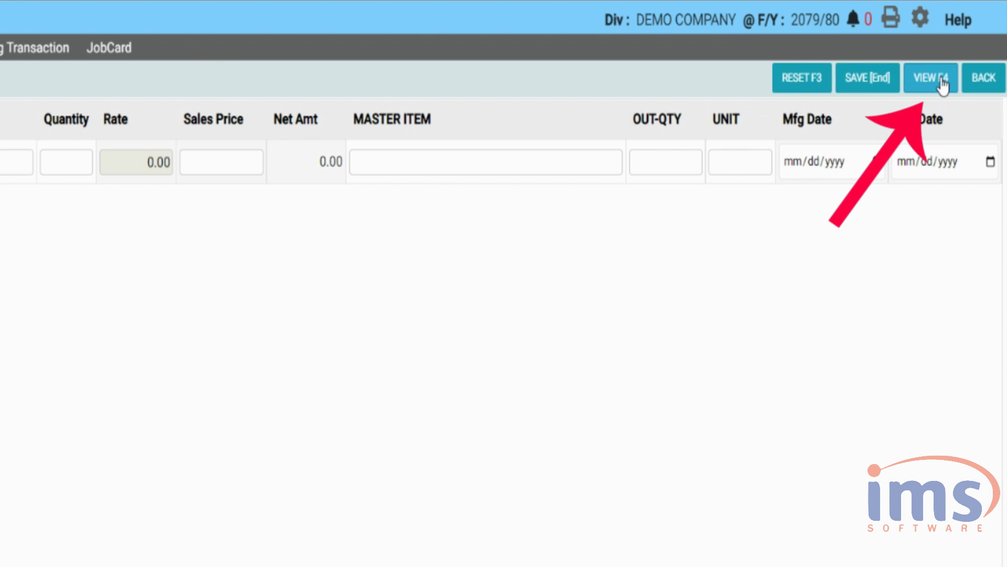
- Open saved repack voucher RP14-NIK-79/80, searching by voucher number
{"action": "left_click", "coordinate": [942, 82]}
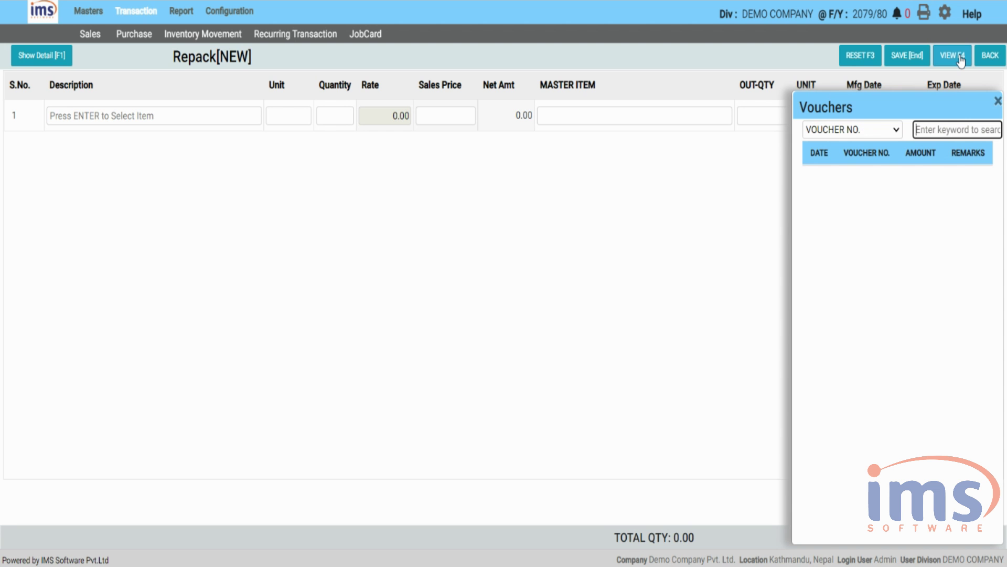
{"action": "left_click", "coordinate": [855, 133]}
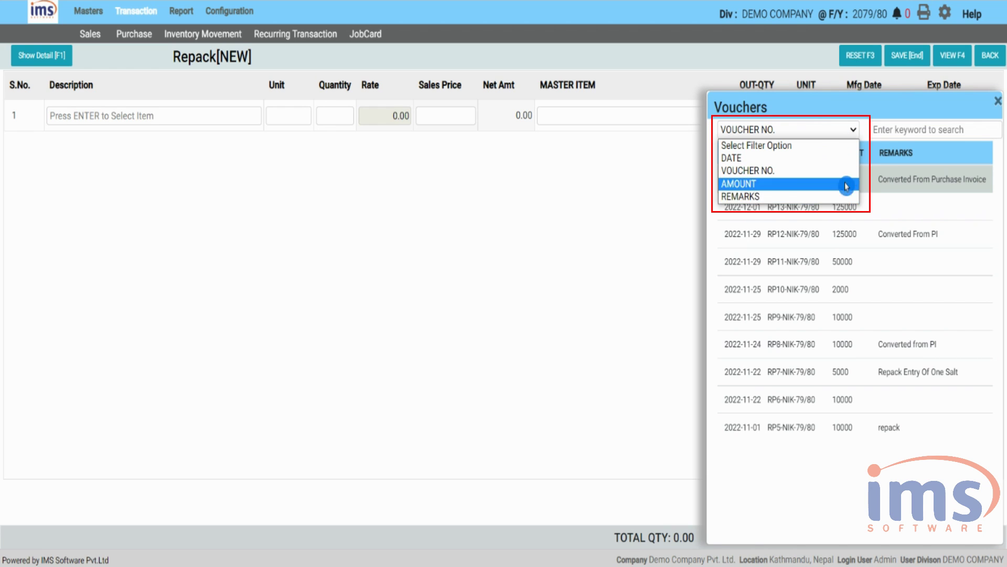
{"action": "left_click", "coordinate": [869, 112]}
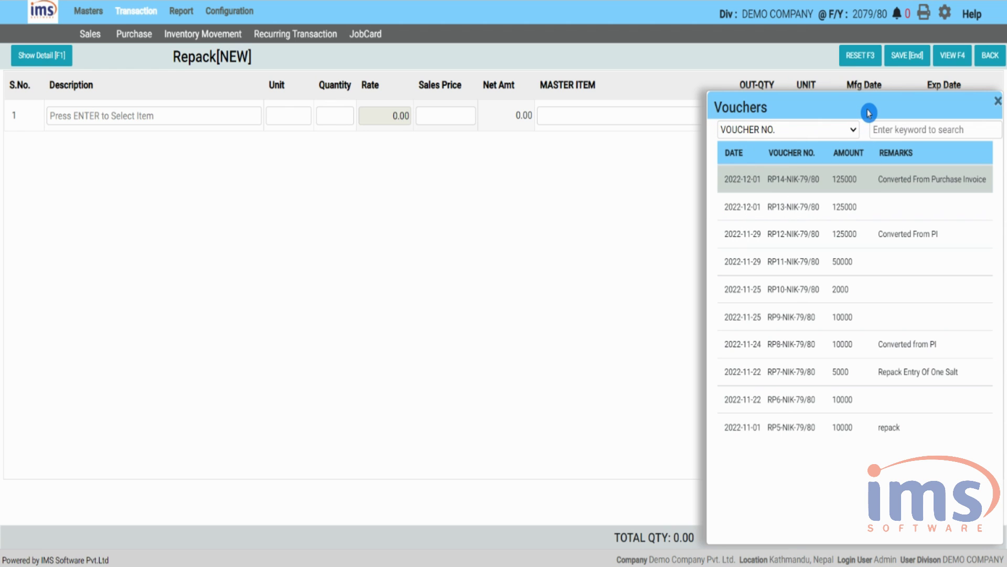
{"action": "left_click", "coordinate": [864, 180]}
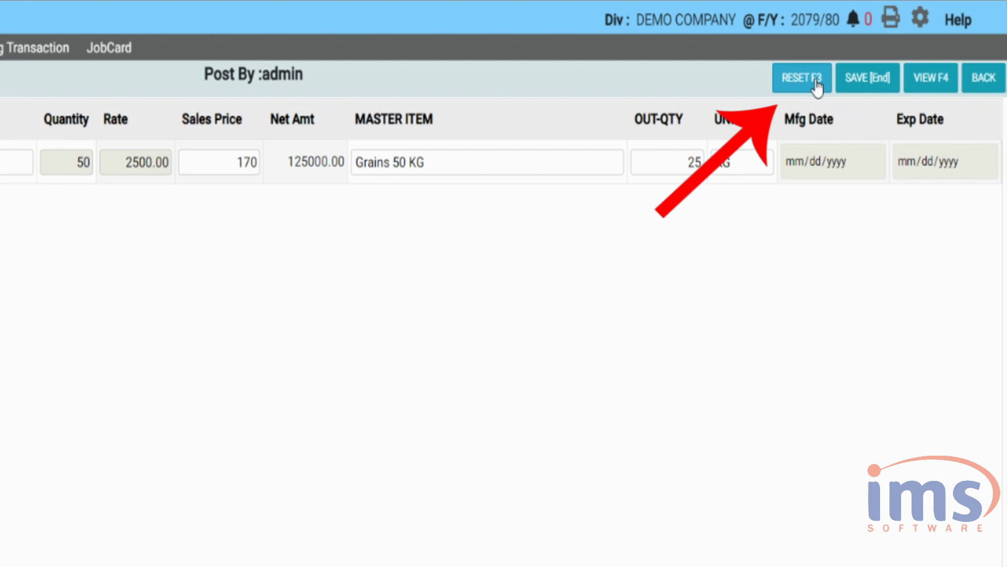
- Reset the repack form and return to the home dashboard
{"action": "left_click", "coordinate": [817, 84]}
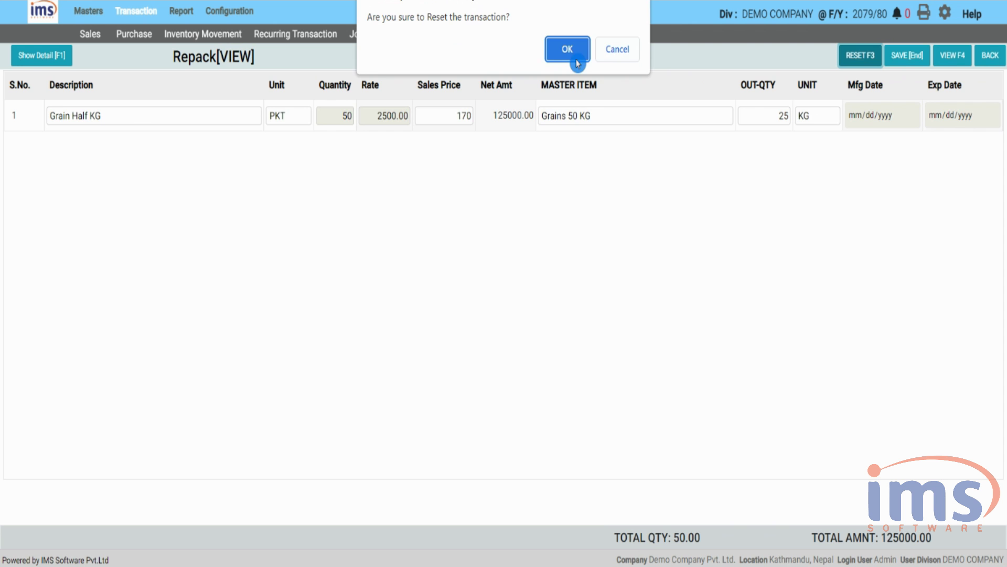
{"action": "left_click", "coordinate": [576, 61]}
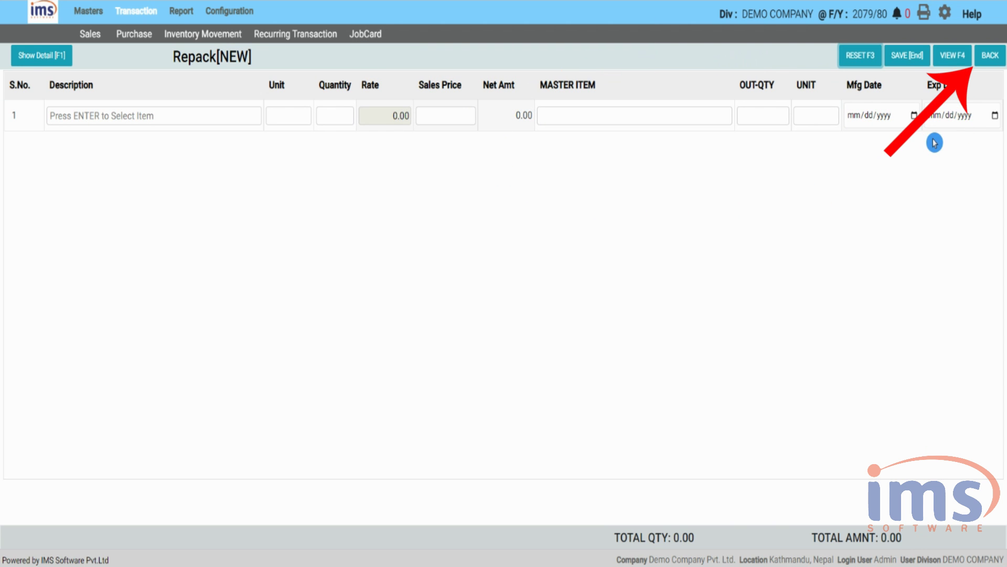
{"action": "left_click", "coordinate": [990, 56]}
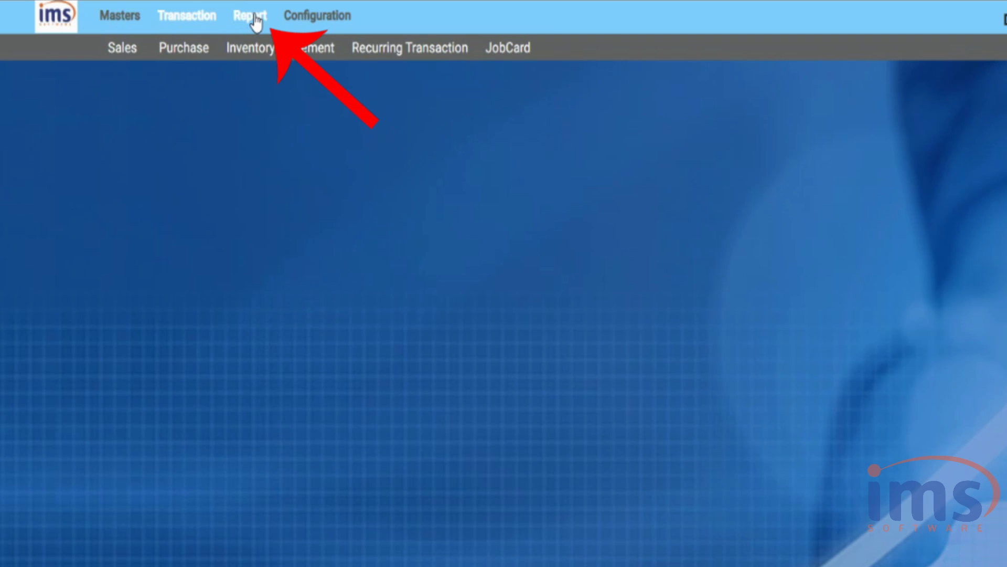
- Open the Repack Report from the Inventory Report menu
{"action": "left_click", "coordinate": [183, 13]}
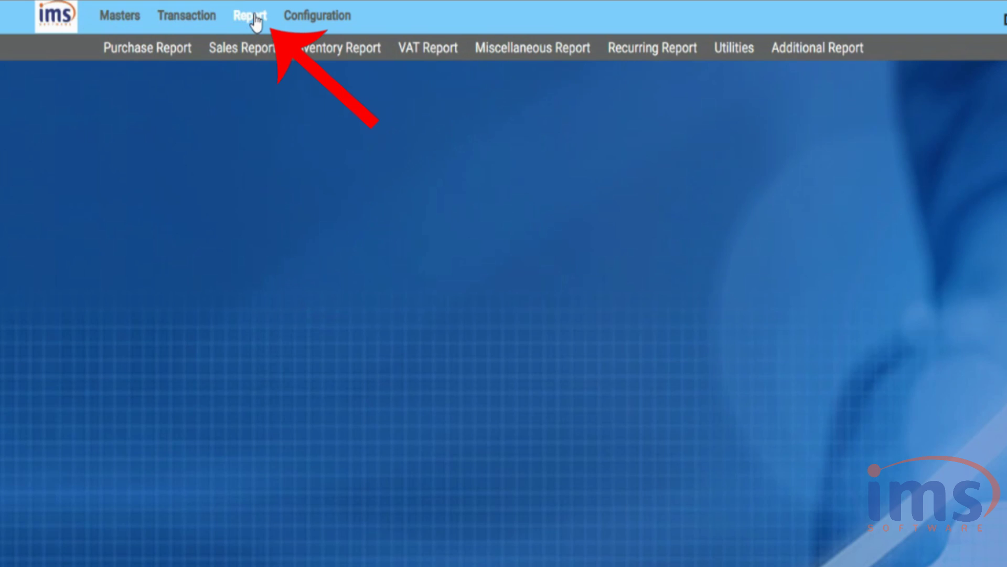
{"action": "mouse_move", "coordinate": [307, 46]}
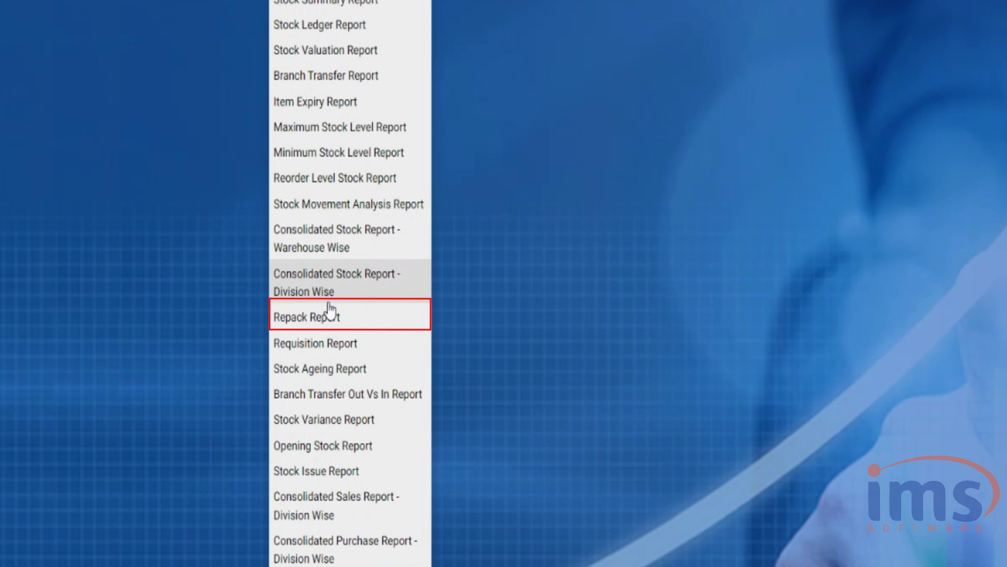
{"action": "left_click", "coordinate": [328, 316]}
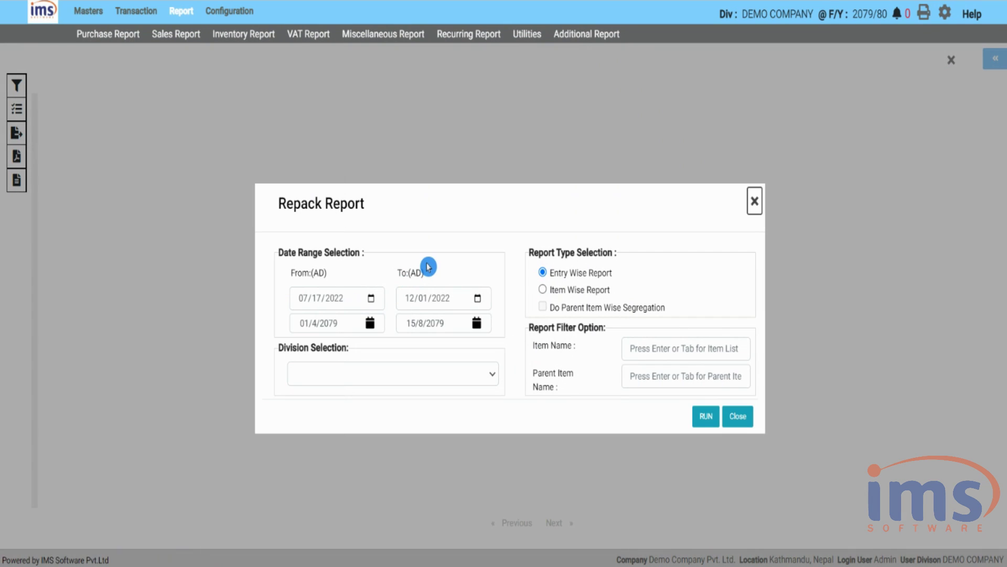
- Run the report from July 17 to December 1 with parent item Grains 50 KG
{"action": "left_click", "coordinate": [371, 298]}
{"action": "left_click", "coordinate": [306, 441]}
{"action": "left_click", "coordinate": [479, 300]}
{"action": "left_click", "coordinate": [484, 378]}
{"action": "left_click", "coordinate": [637, 377]}
{"action": "key", "text": "Return"}
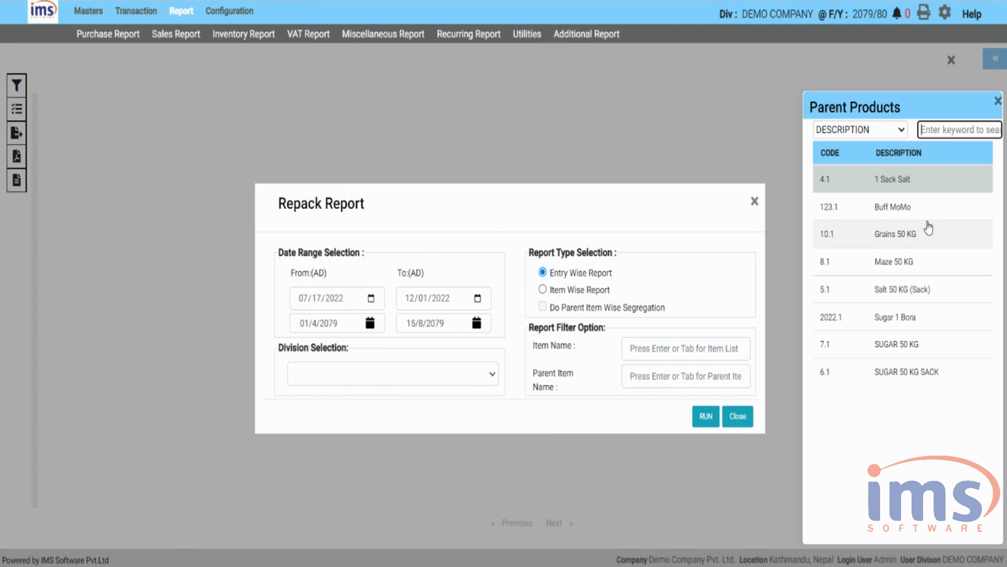
{"action": "left_click", "coordinate": [928, 233]}
{"action": "left_click", "coordinate": [705, 416]}
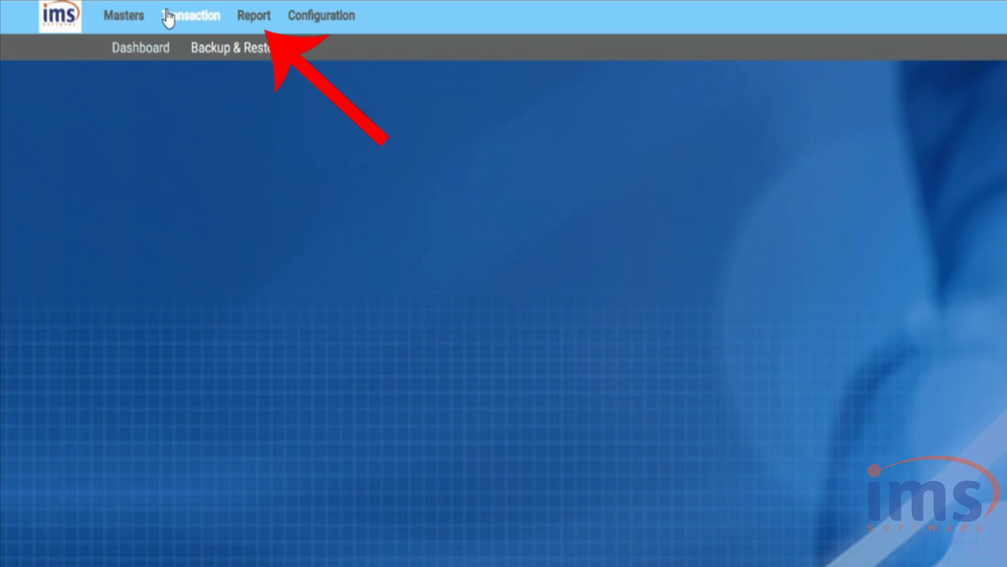
- Open the Stock Summary Report with the period 17 July 2022 to 1 December 2022
{"action": "left_click", "coordinate": [245, 15]}
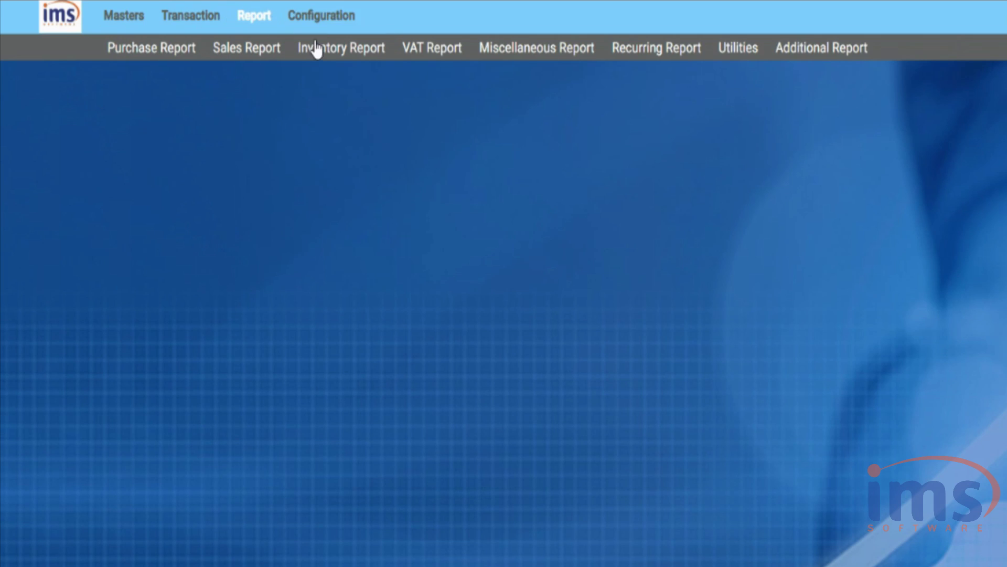
{"action": "left_click", "coordinate": [315, 46]}
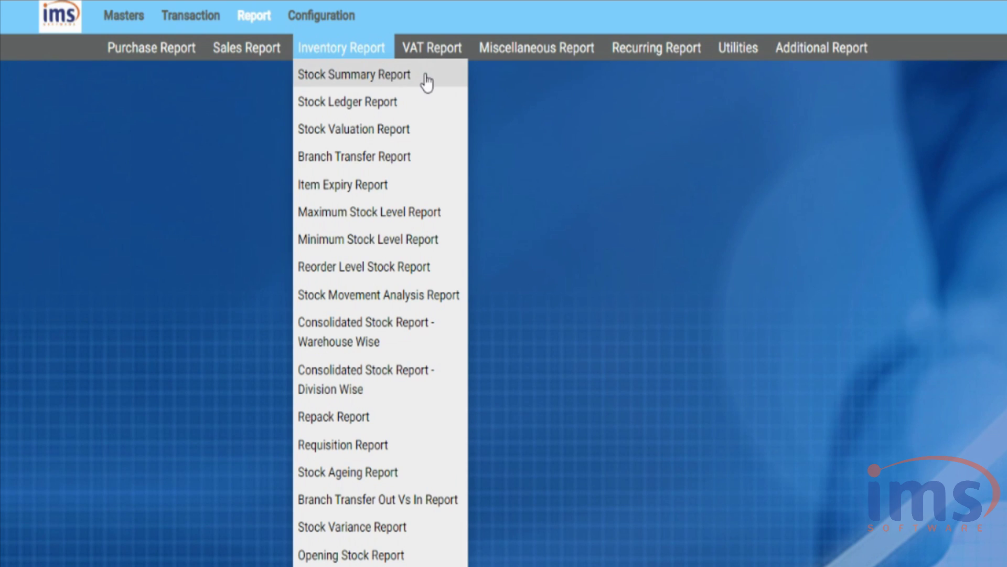
{"action": "left_click", "coordinate": [426, 80]}
{"action": "left_click", "coordinate": [353, 188]}
{"action": "left_click", "coordinate": [455, 230]}
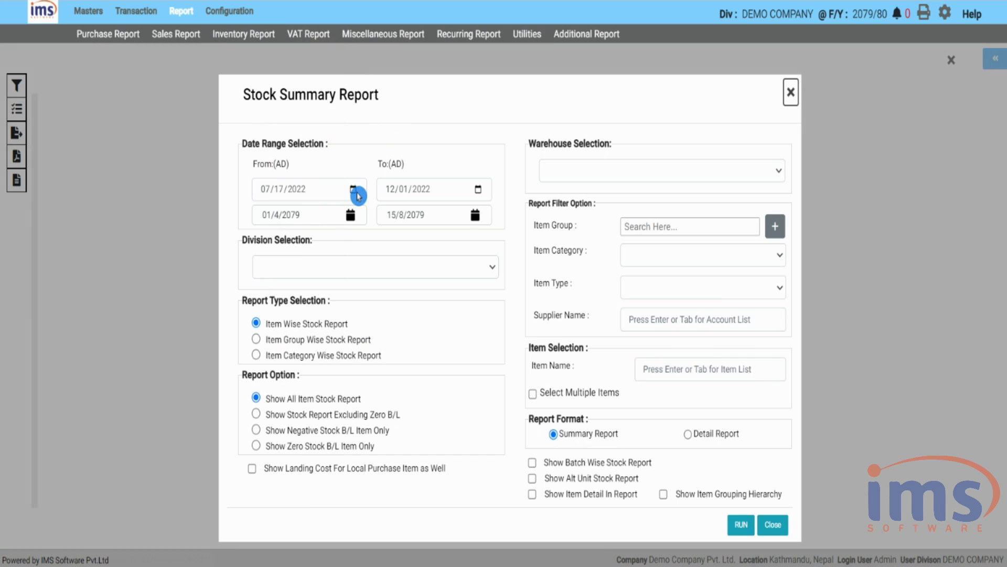
{"action": "left_click", "coordinate": [478, 190]}
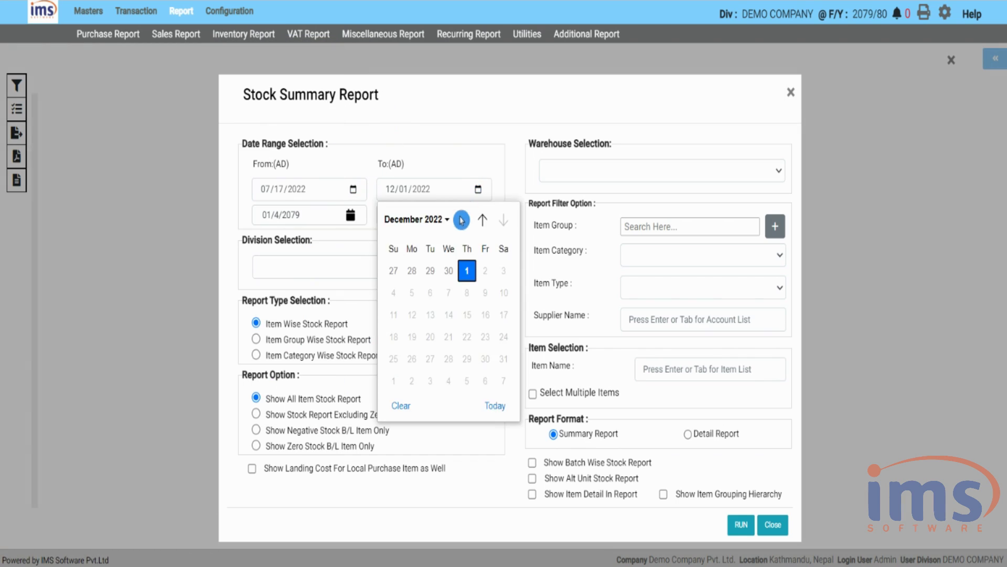
{"action": "left_click", "coordinate": [469, 278]}
- Limit the report to the GRAINS item group and run it
{"action": "left_click", "coordinate": [775, 227]}
{"action": "left_click", "coordinate": [376, 128]}
{"action": "left_click", "coordinate": [405, 148]}
{"action": "left_click", "coordinate": [741, 524]}
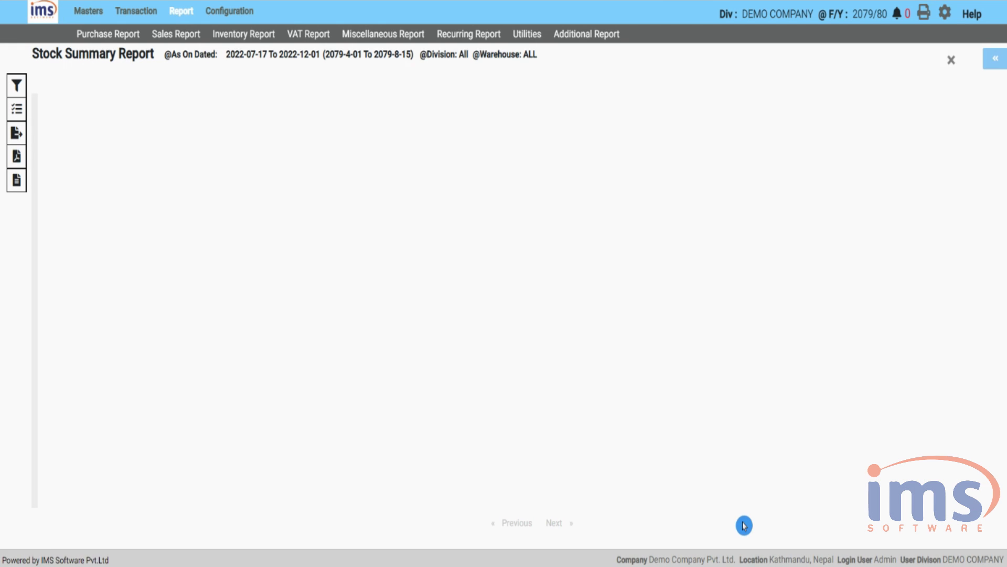